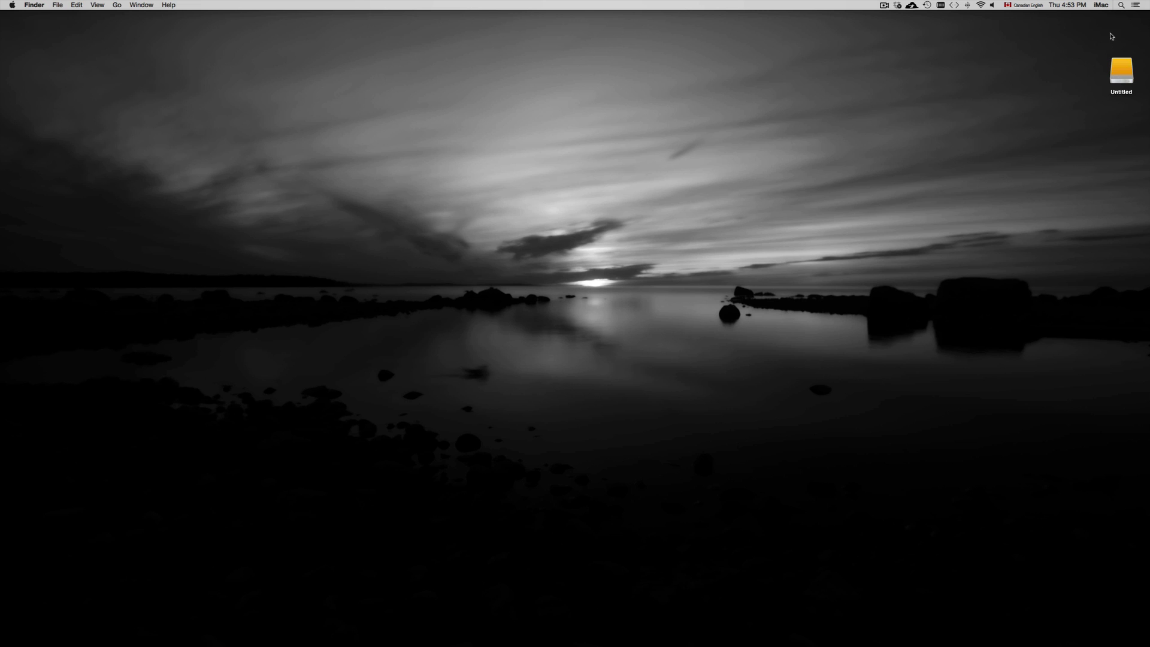
- Search the system for "disk" and open Disk Utility
click(1121, 5)
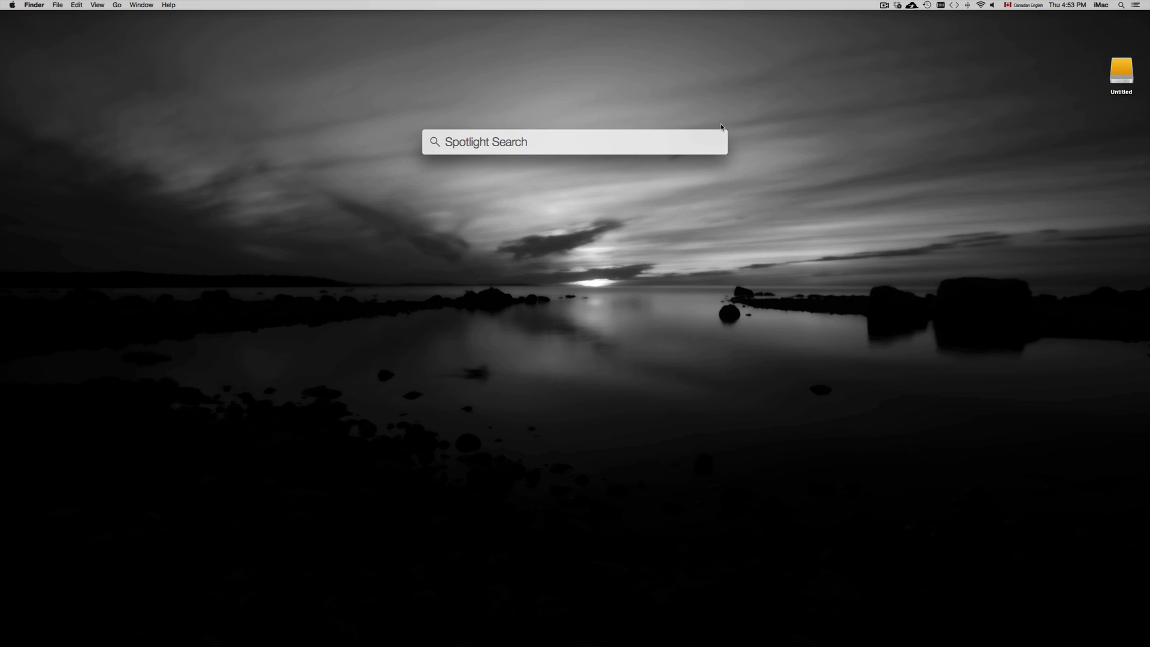
text(disk)
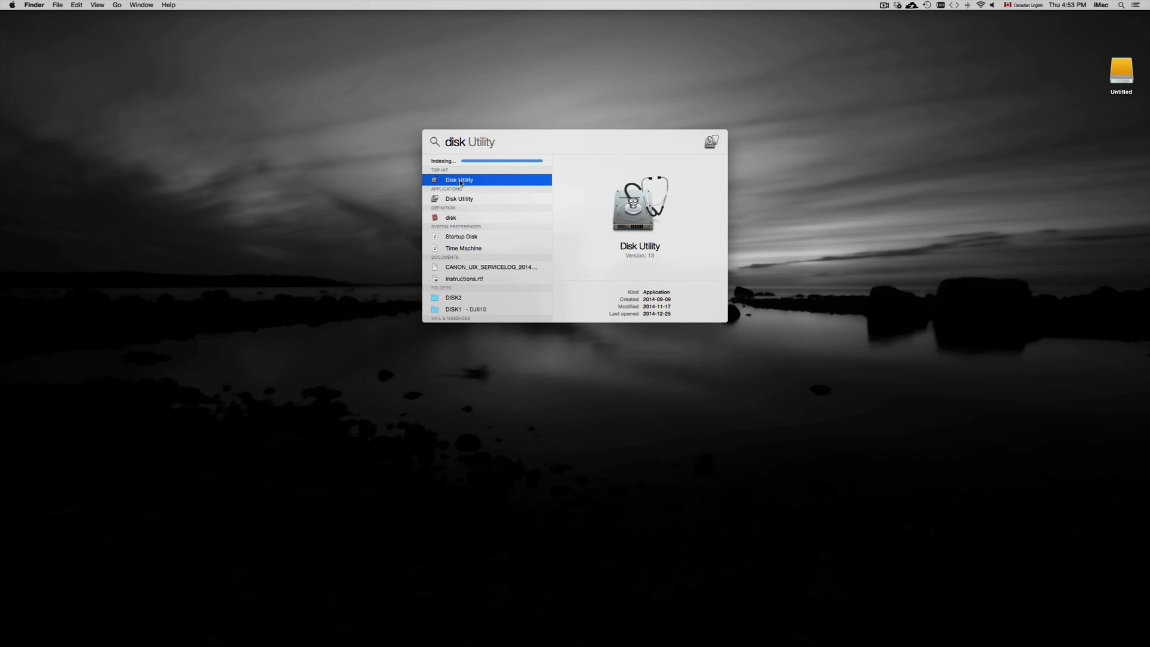
double_click(462, 181)
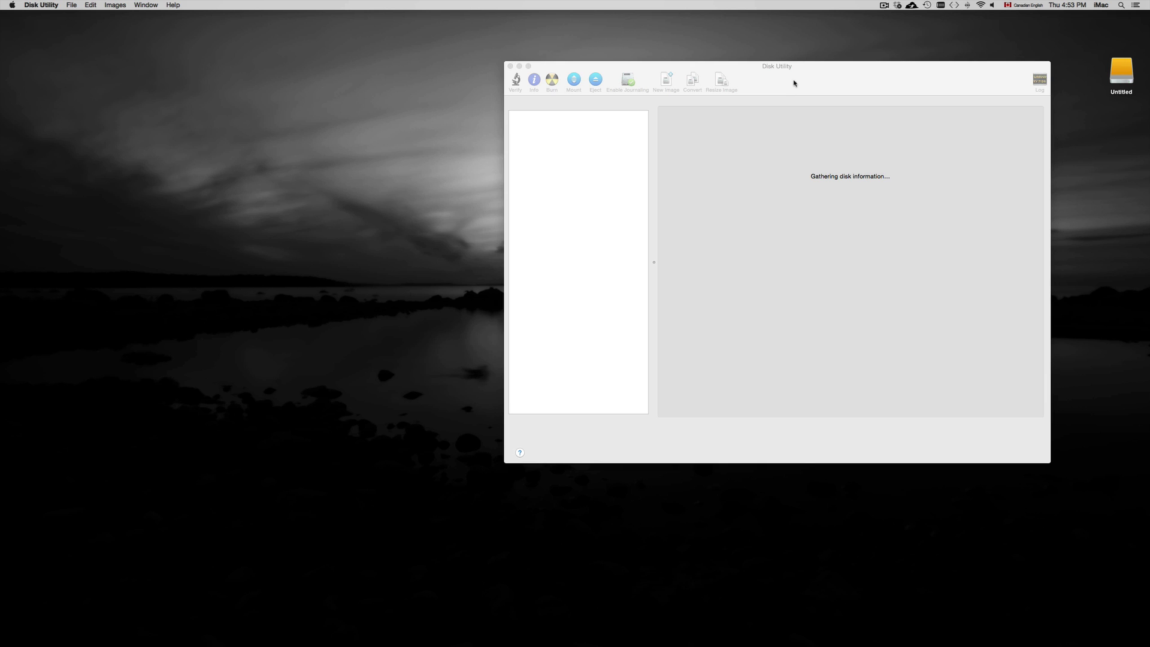
drag(793, 85, 755, 92)
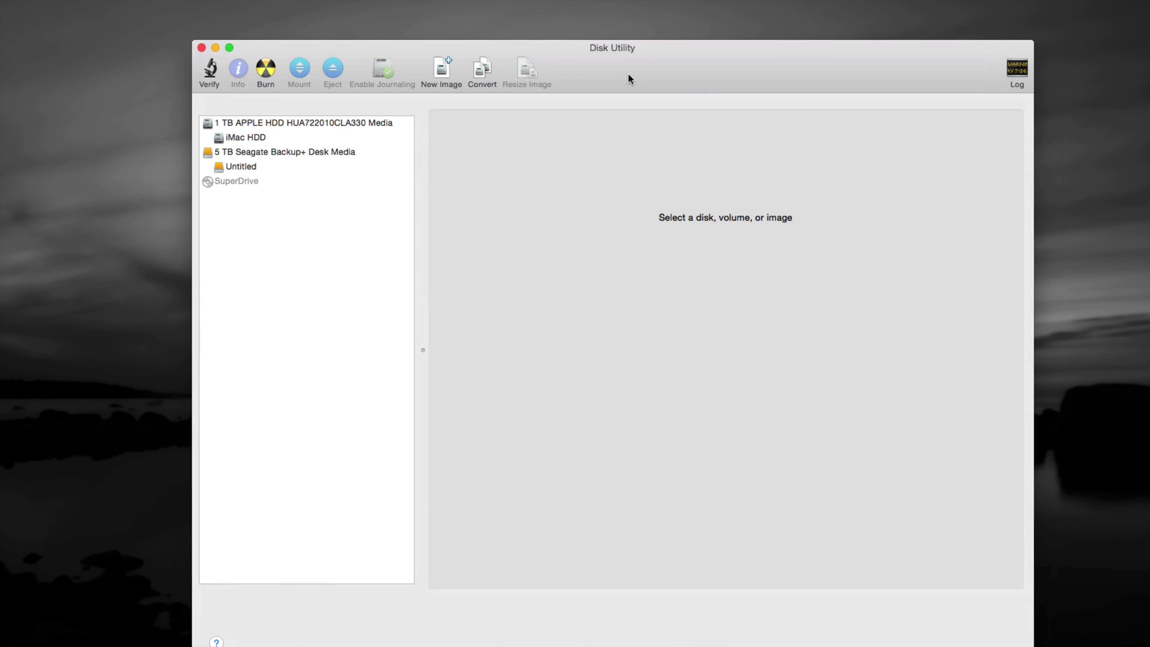
- Examine the details of the Seagate disk, the 1 TB Apple disk and its iMac HDD volume
click(255, 153)
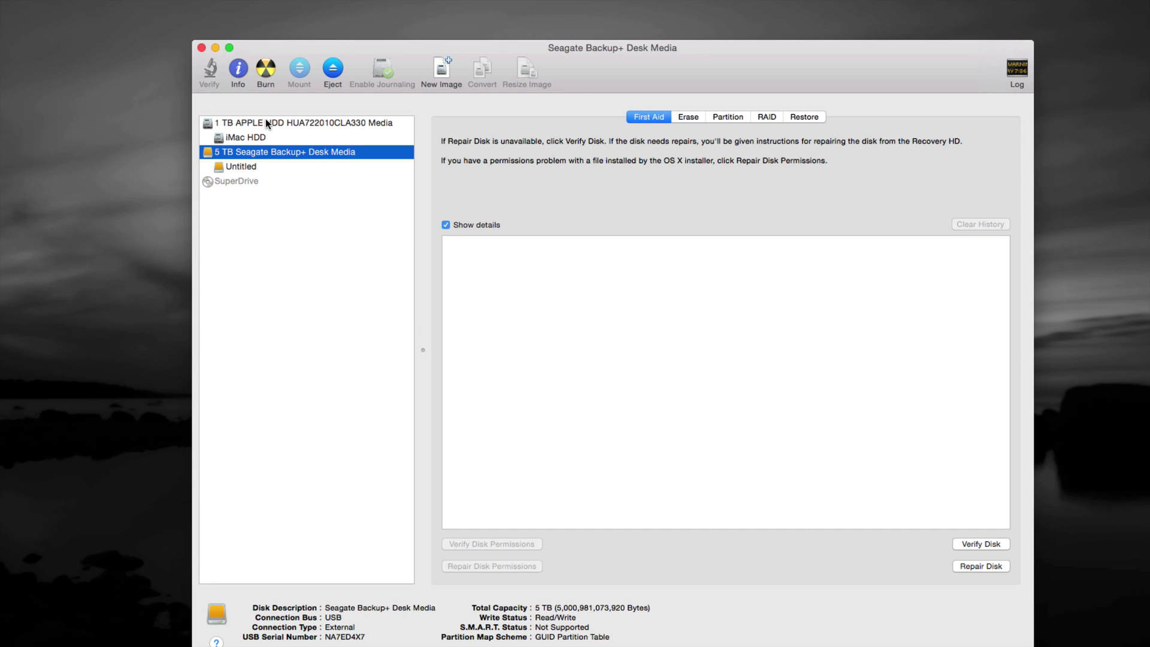
click(265, 119)
click(260, 138)
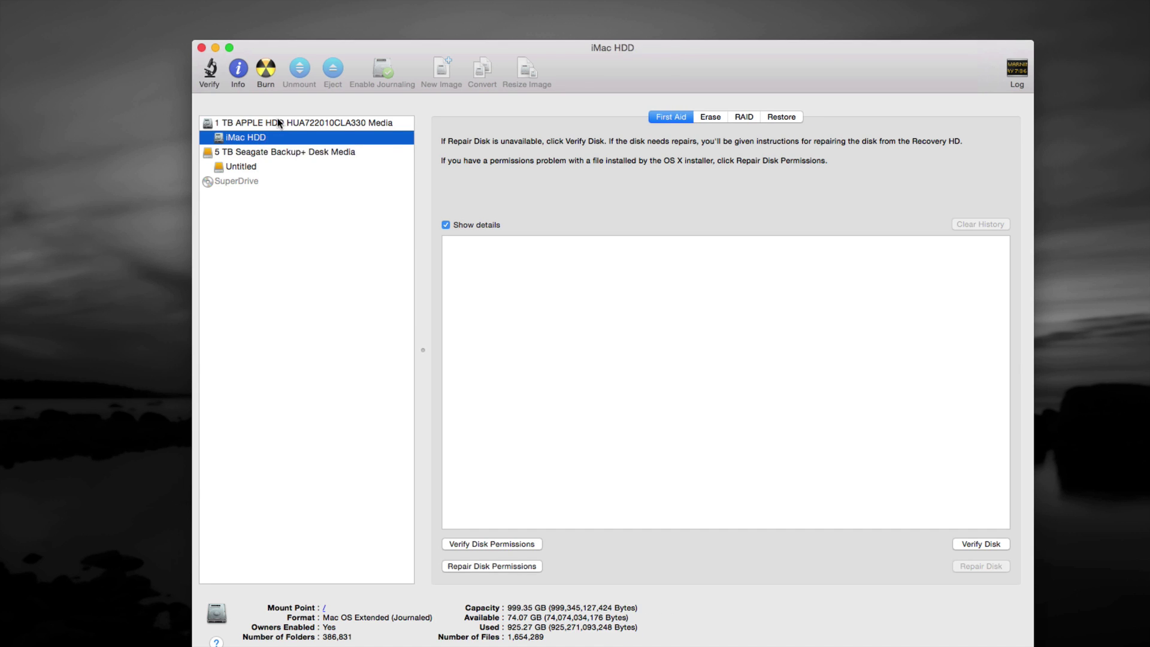
click(273, 124)
click(266, 138)
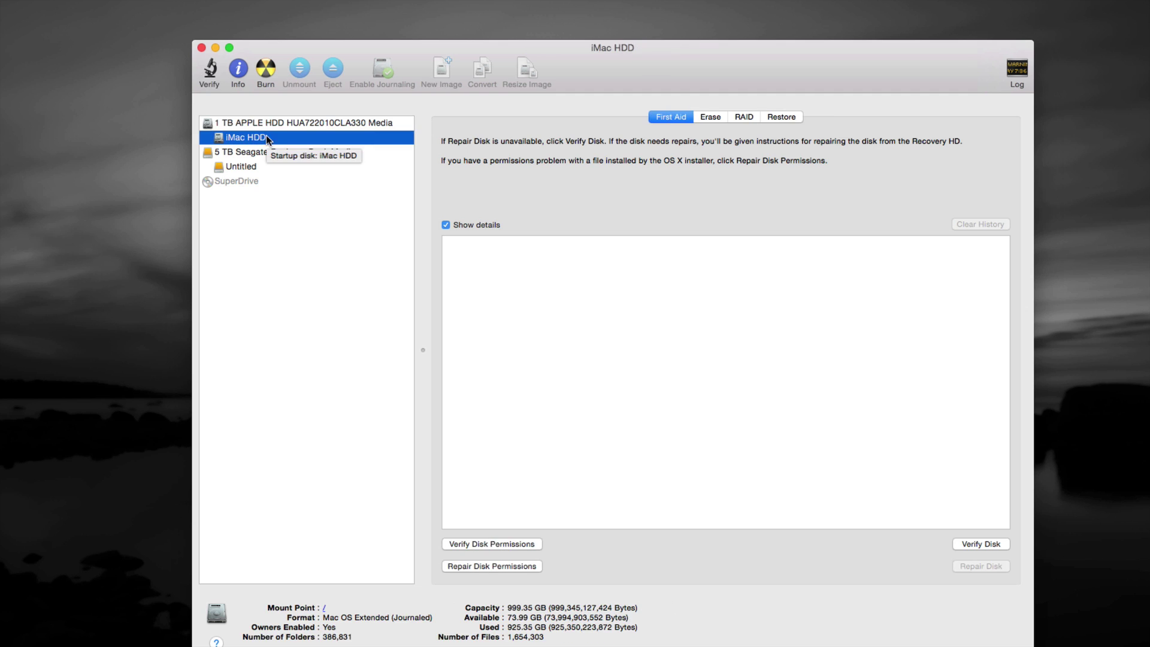
click(274, 126)
click(275, 137)
click(279, 127)
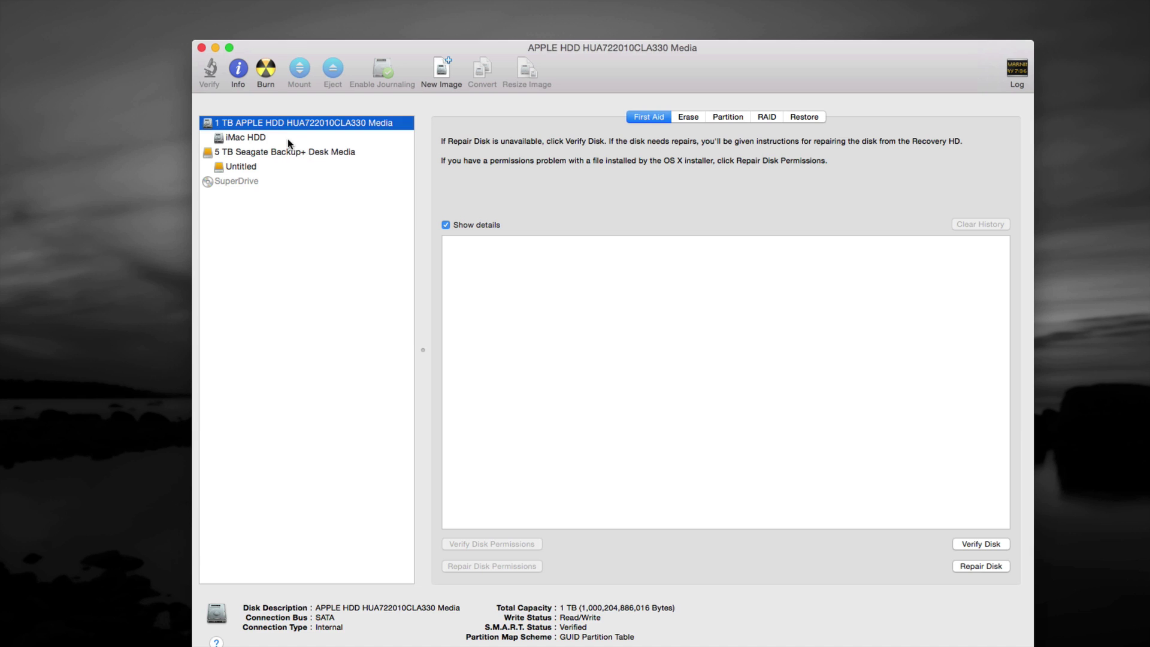
click(288, 141)
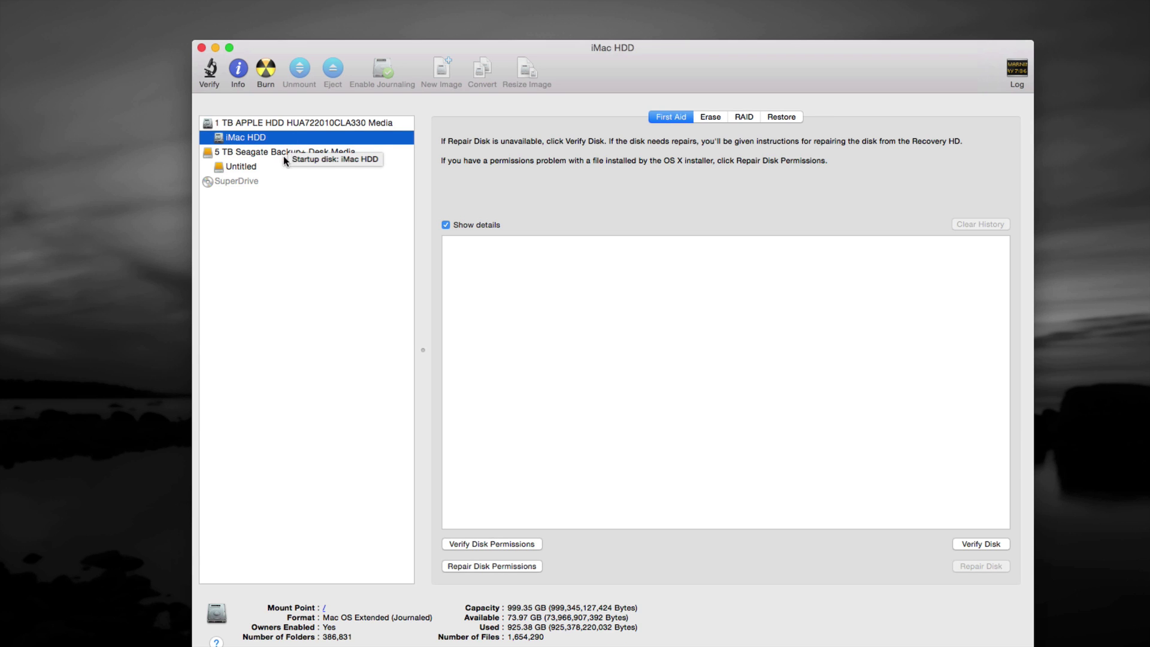
- Select the 5 TB Seagate Backup+ Desk Media disk itself and open its erase settings
click(264, 153)
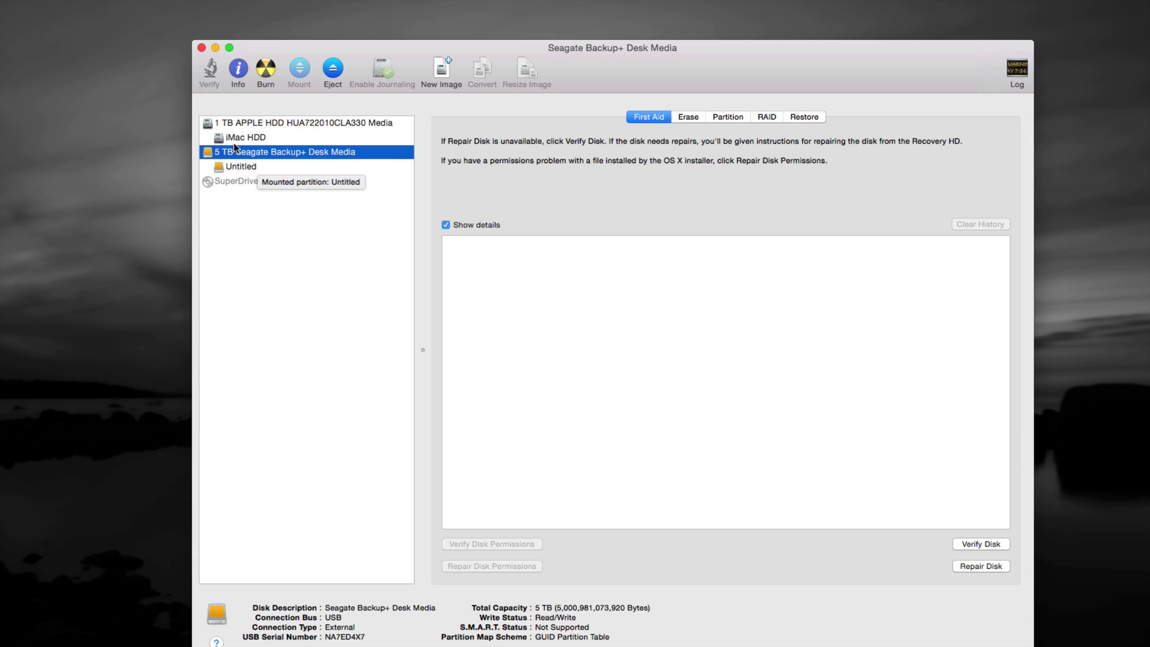
click(258, 165)
click(261, 154)
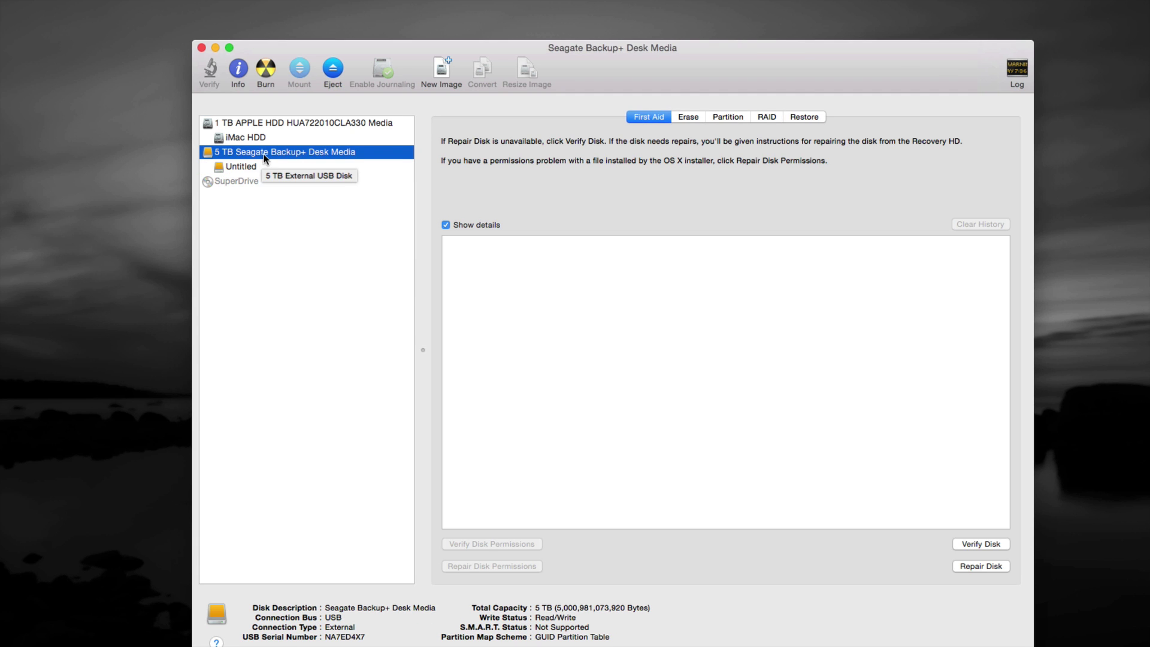
drag(729, 80, 693, 68)
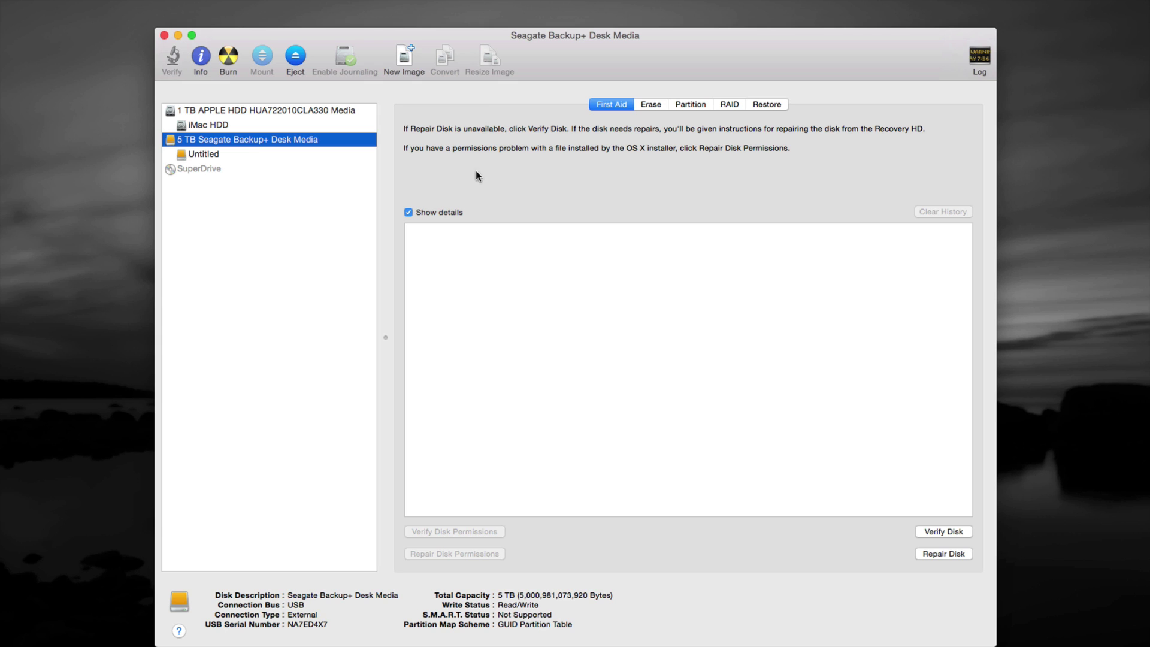
click(651, 106)
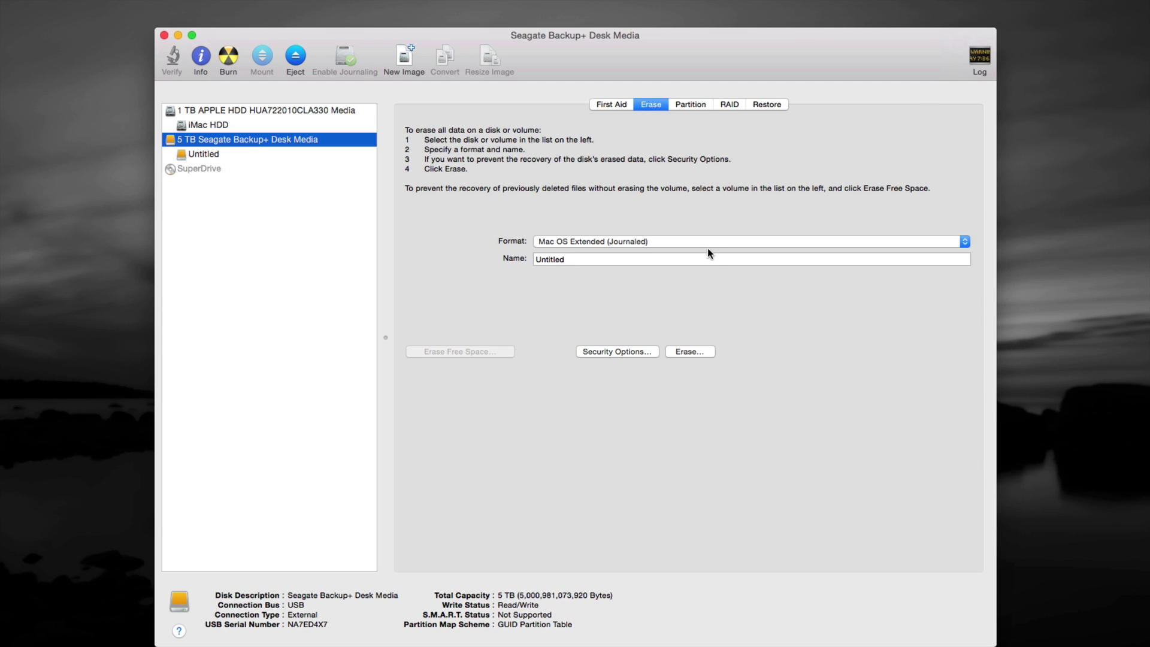
- Try ExFAT as the erase format for the Seagate disk and switch back to Mac OS Extended (Journaled)
click(729, 242)
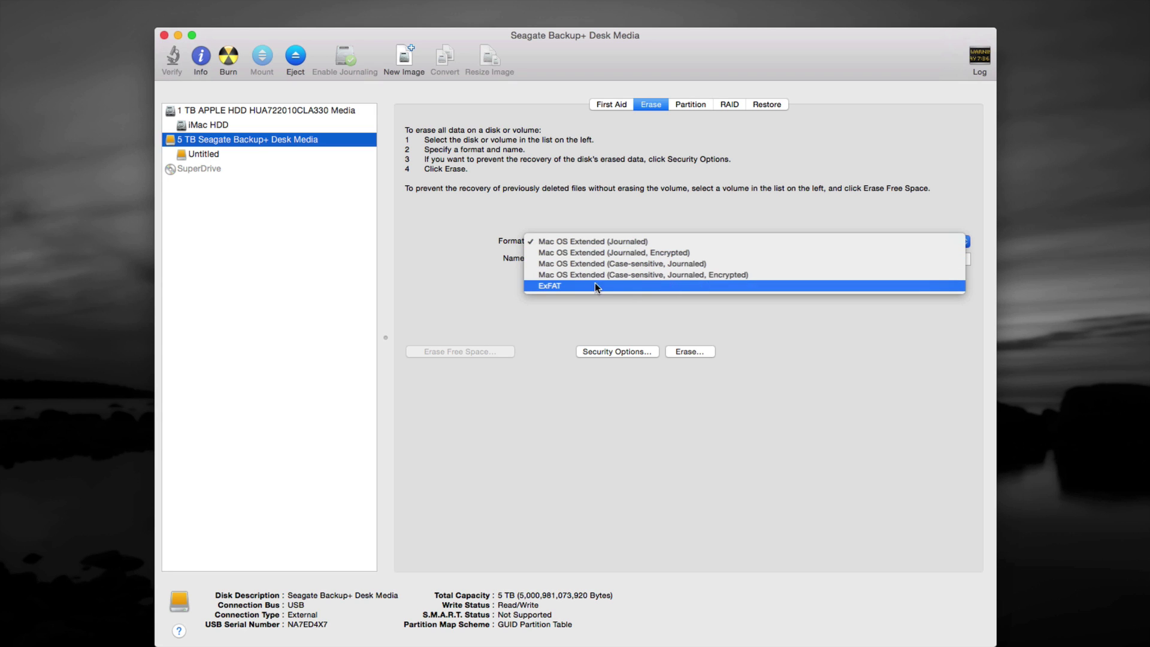
click(561, 285)
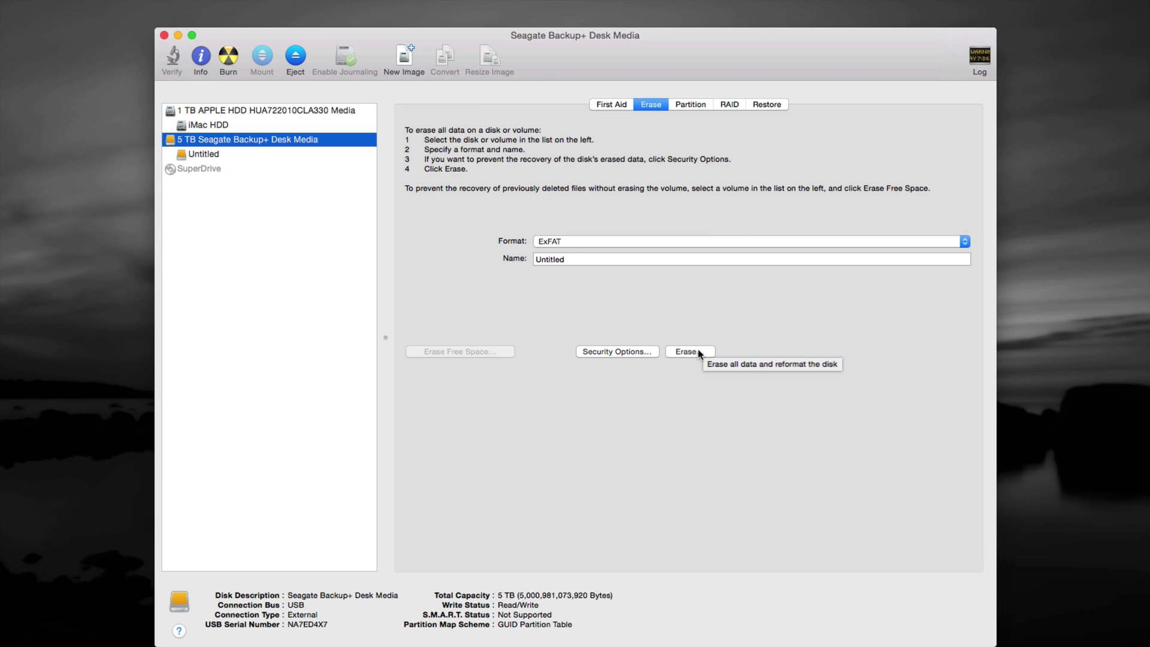
click(756, 240)
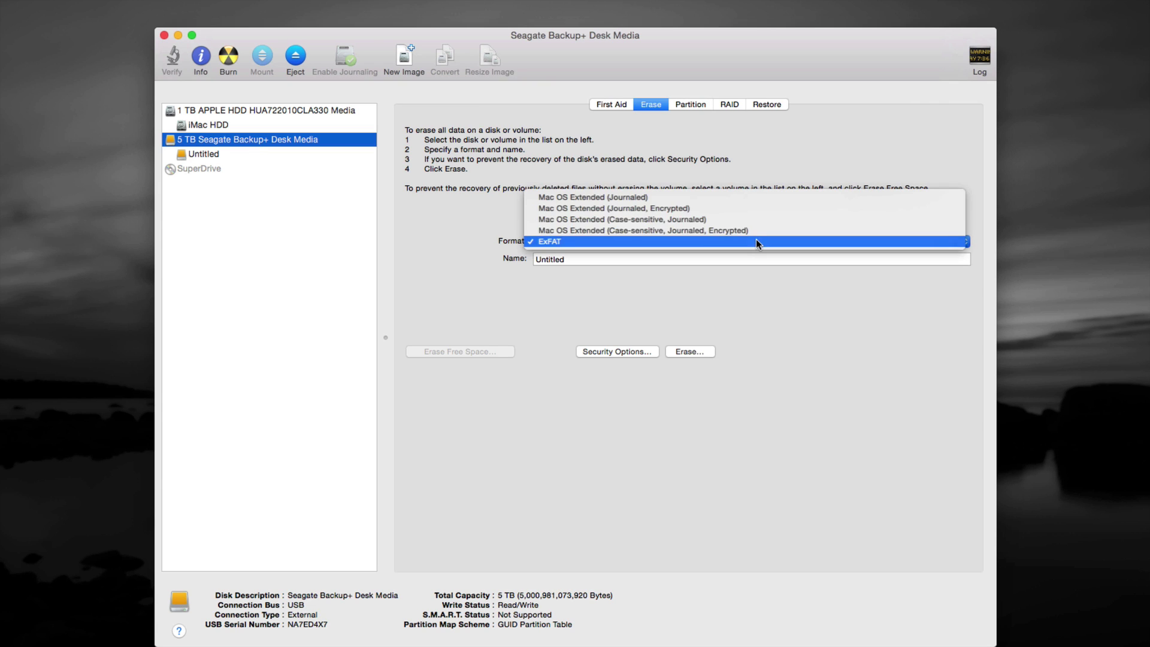
click(756, 198)
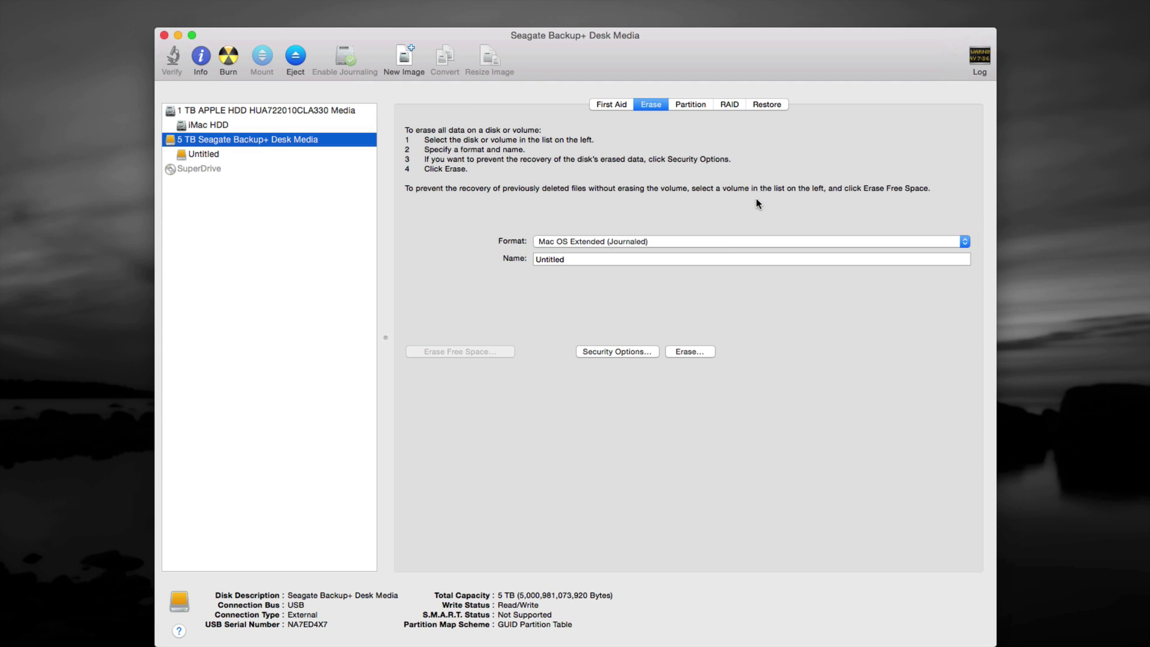
- Review the available erase formats and set the Seagate disk's format to ExFAT
click(648, 244)
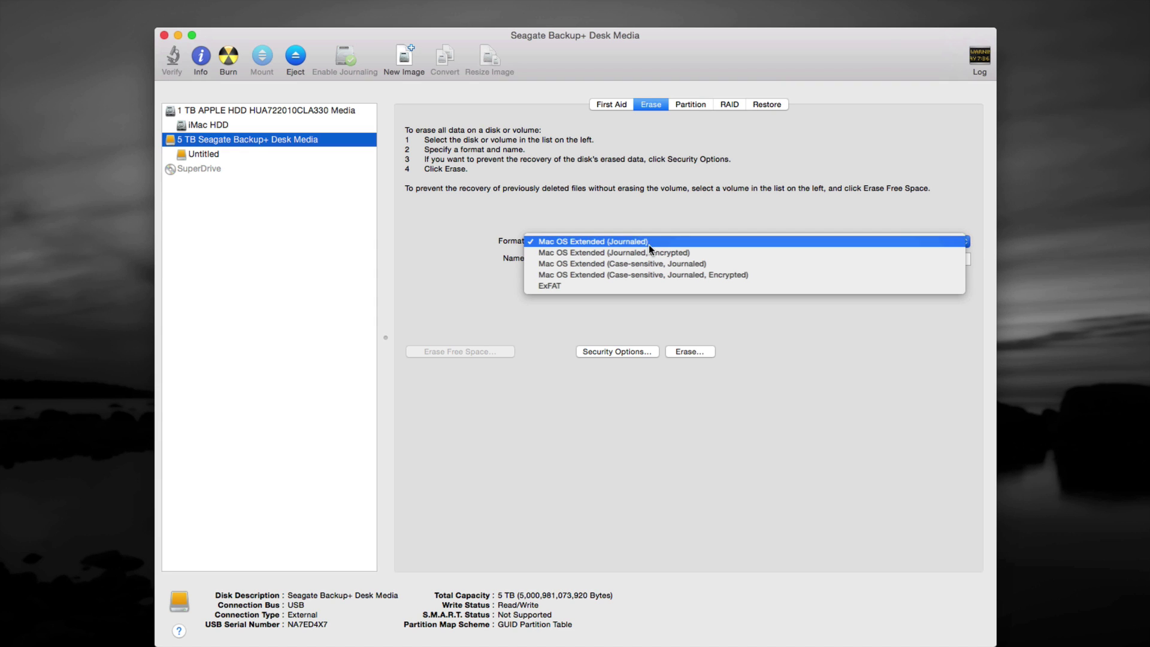
click(645, 243)
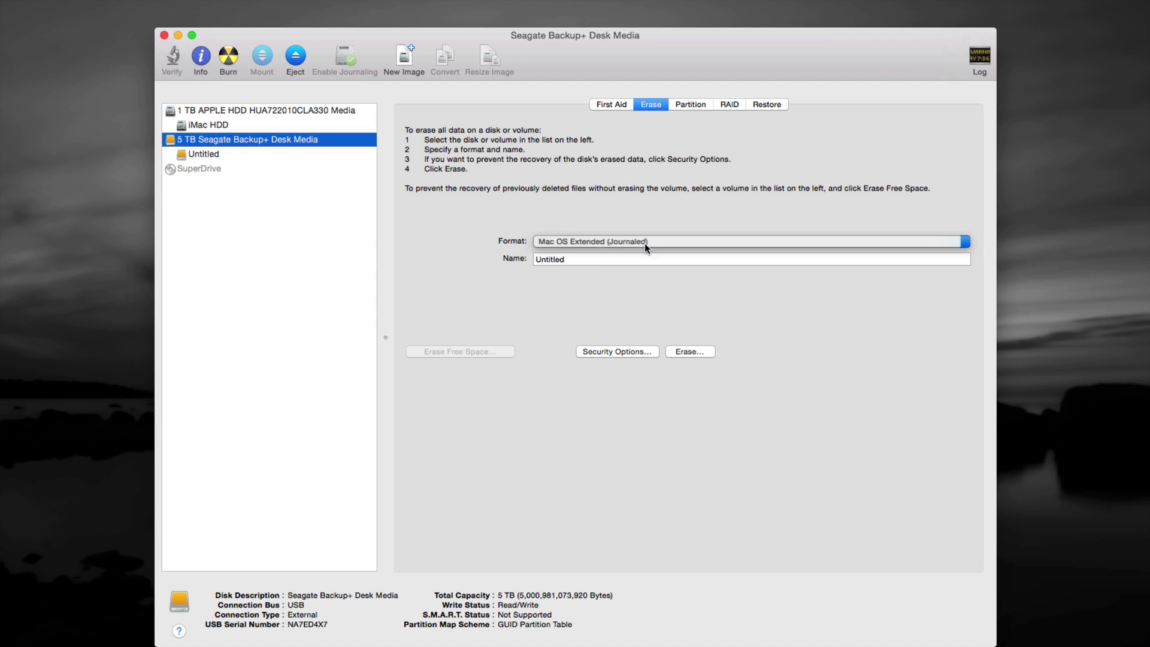
click(650, 240)
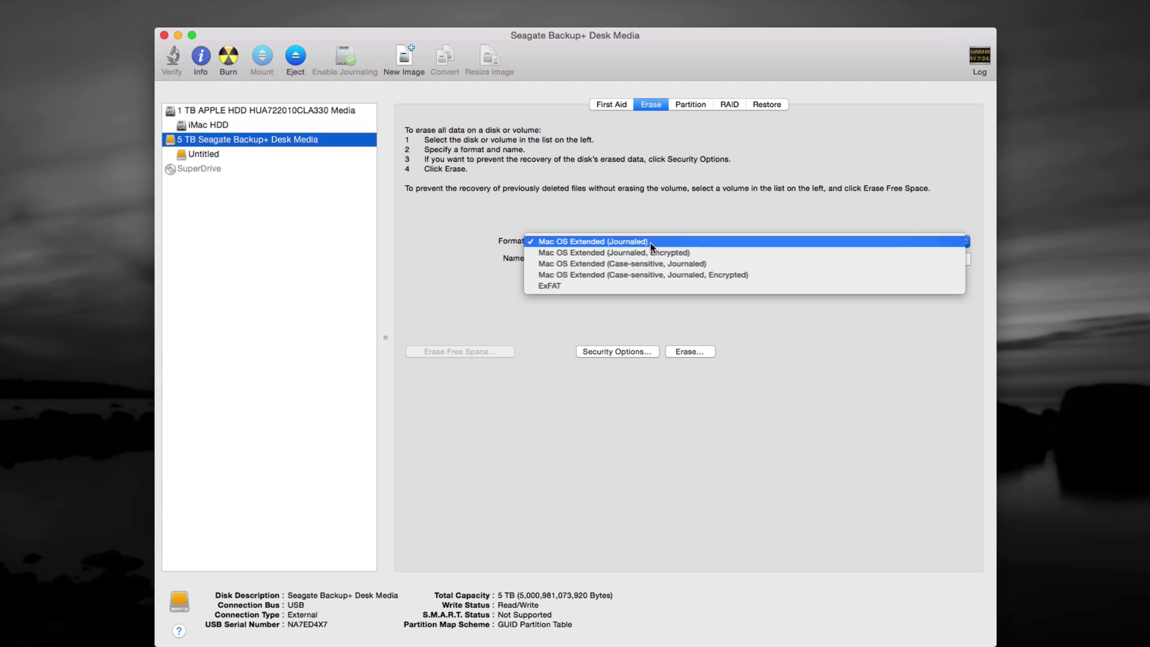
click(562, 289)
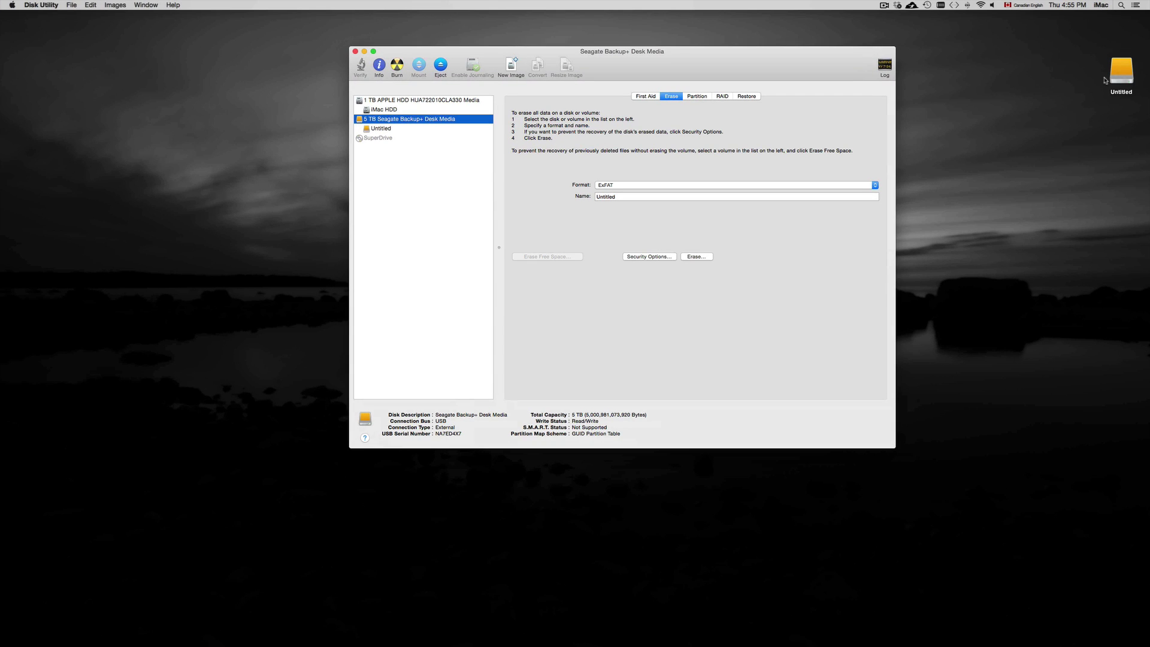
- Switch to Finder, view the contents of the external drive Untitled, and close the Finder window
drag(1105, 78, 1020, 77)
mouse_move(251, 626)
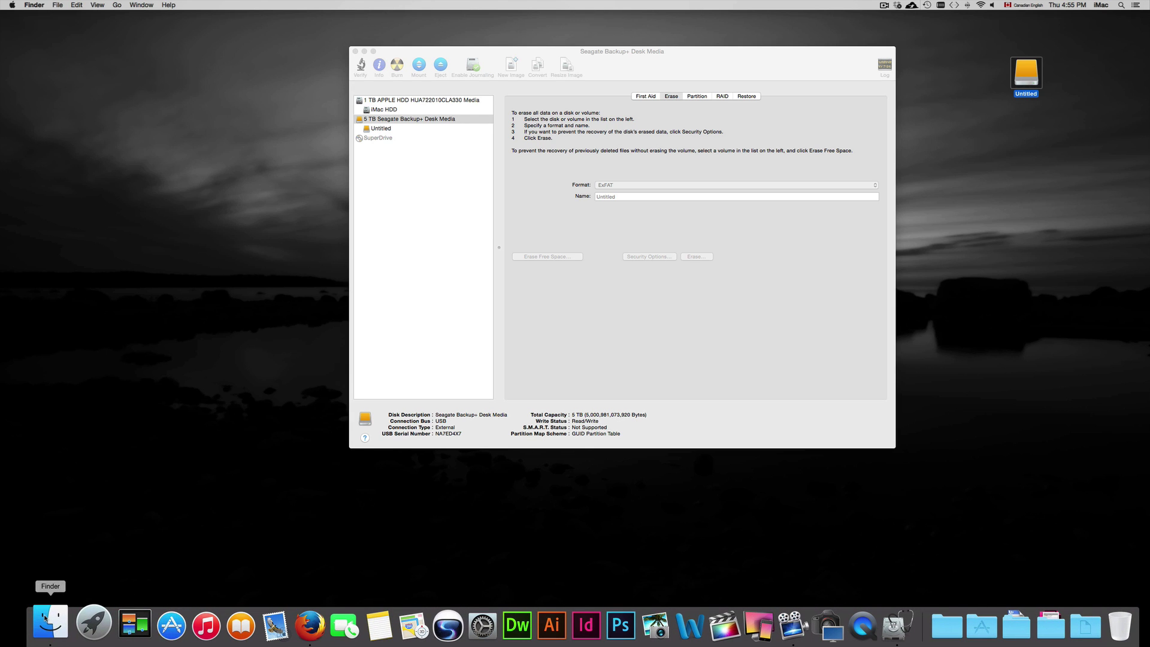
click(48, 620)
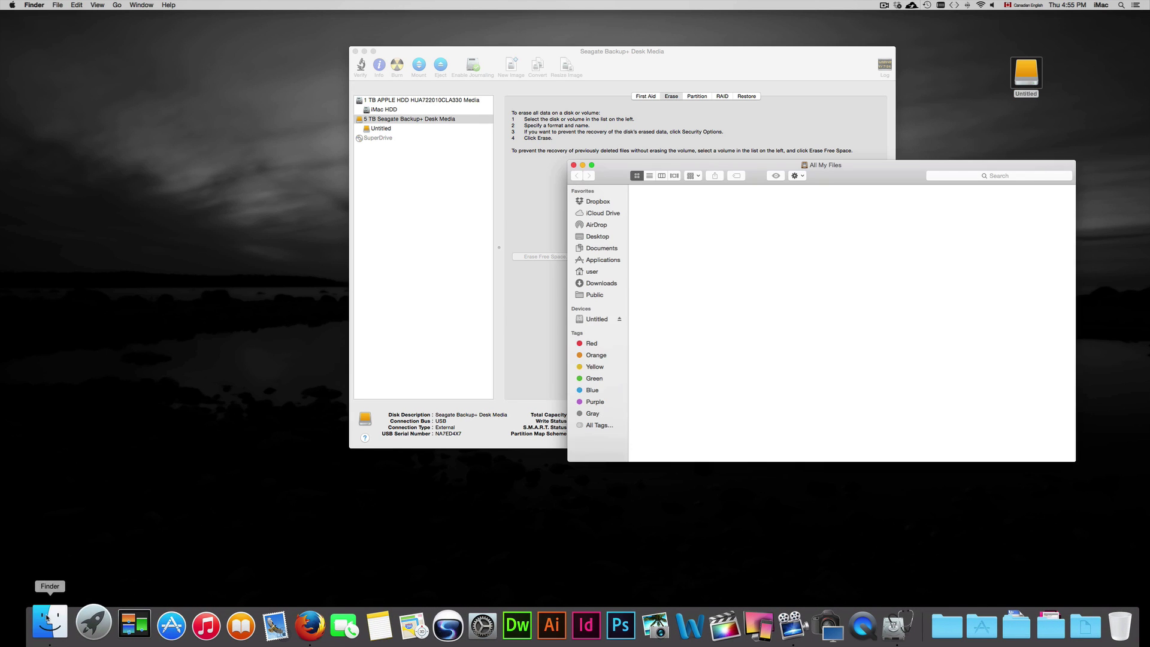
click(593, 319)
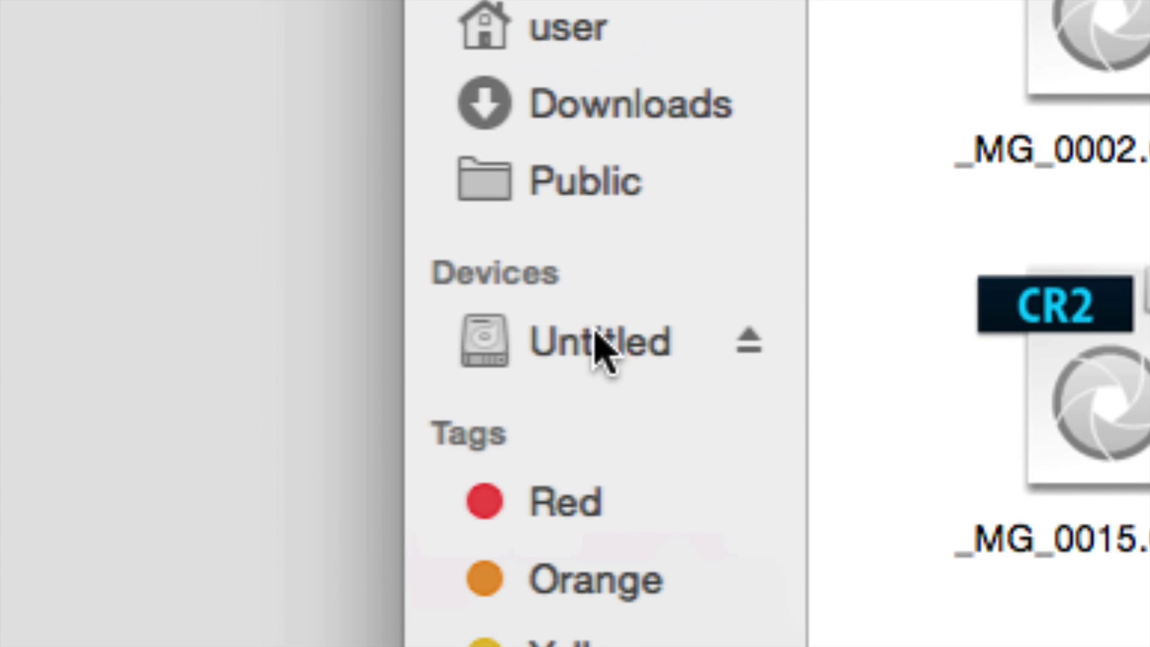
click(613, 327)
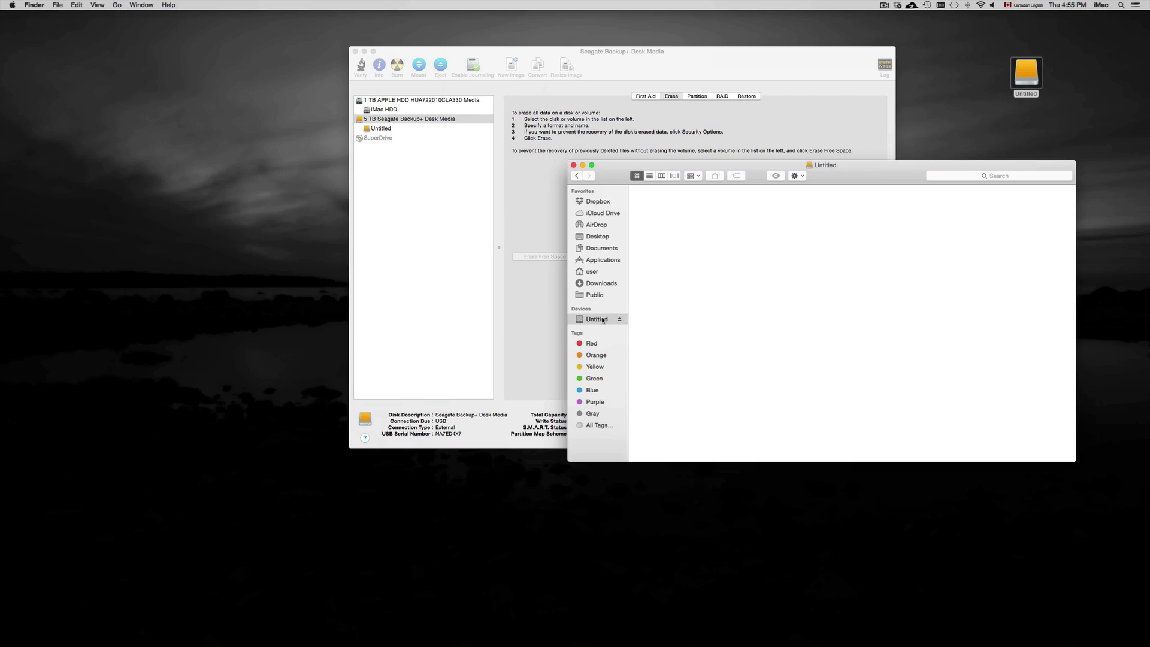
drag(860, 180, 736, 240)
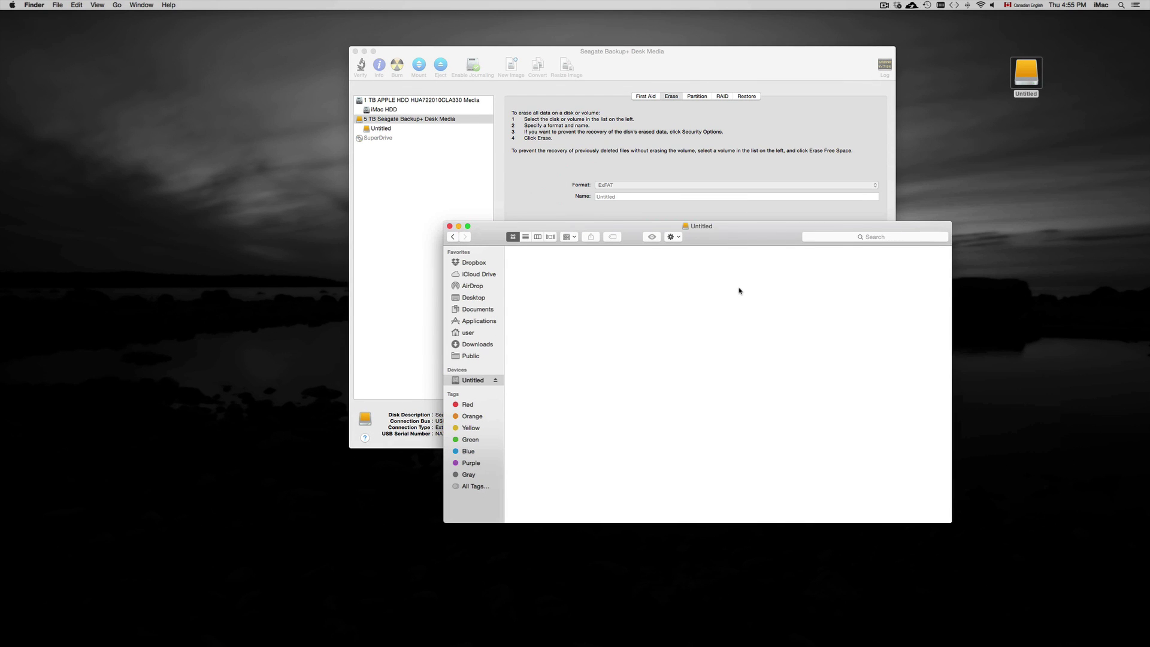
drag(741, 236, 750, 284)
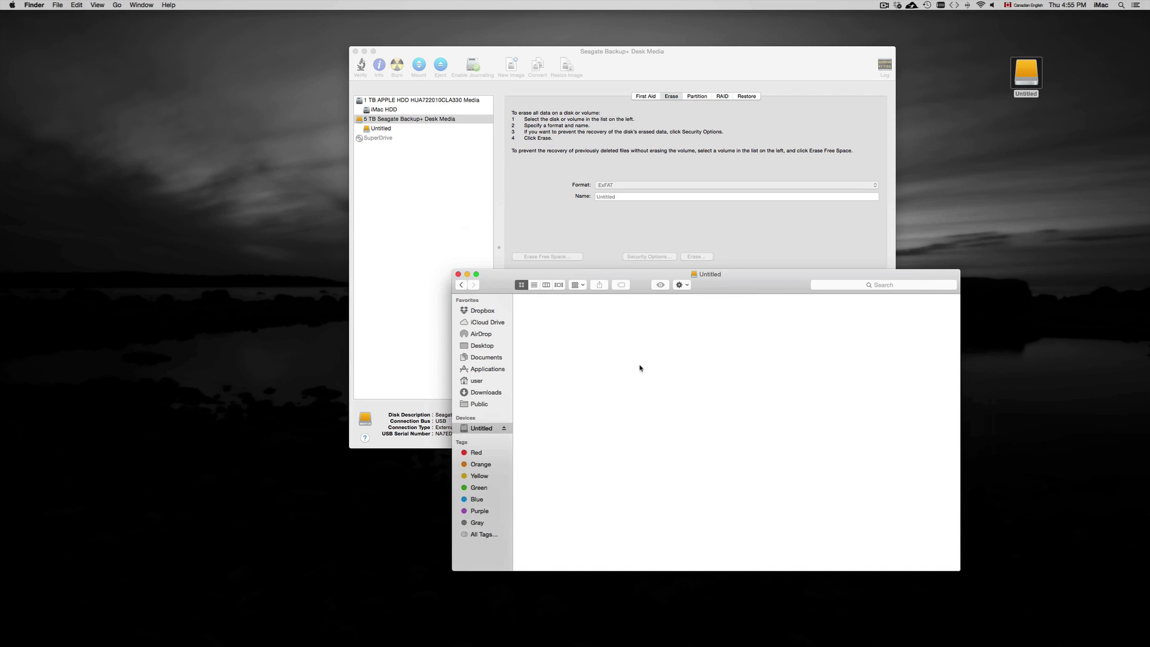
click(458, 274)
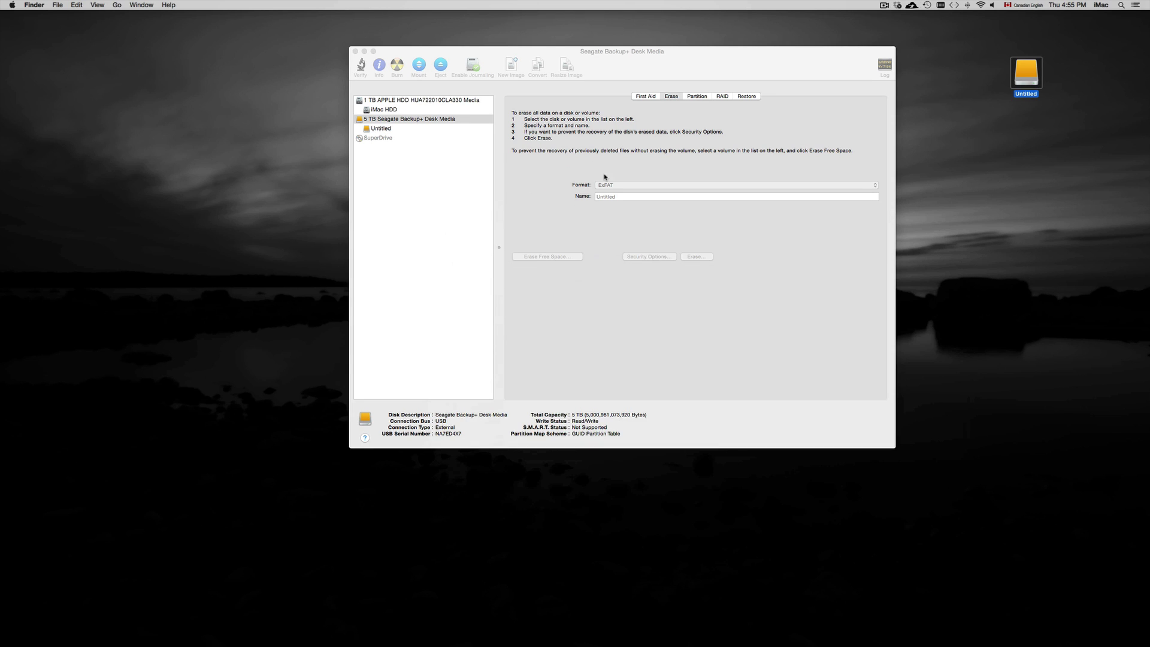
- Return to Disk Utility and set the Seagate disk's erase format to Mac OS Extended (Journaled)
drag(681, 79, 785, 59)
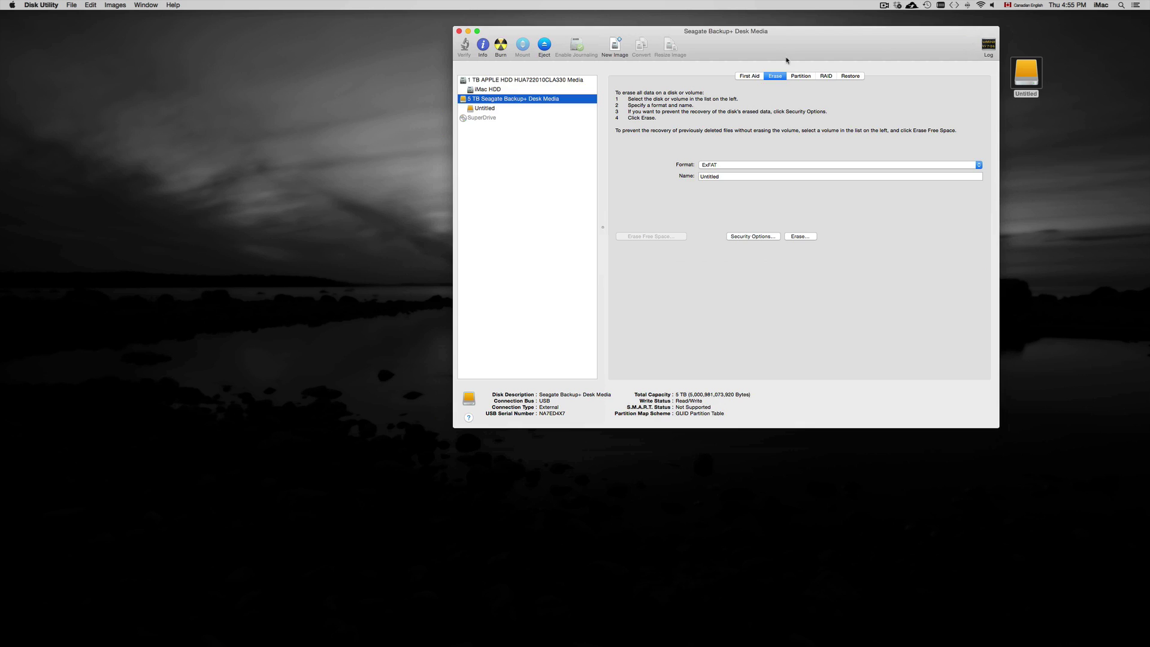
click(978, 165)
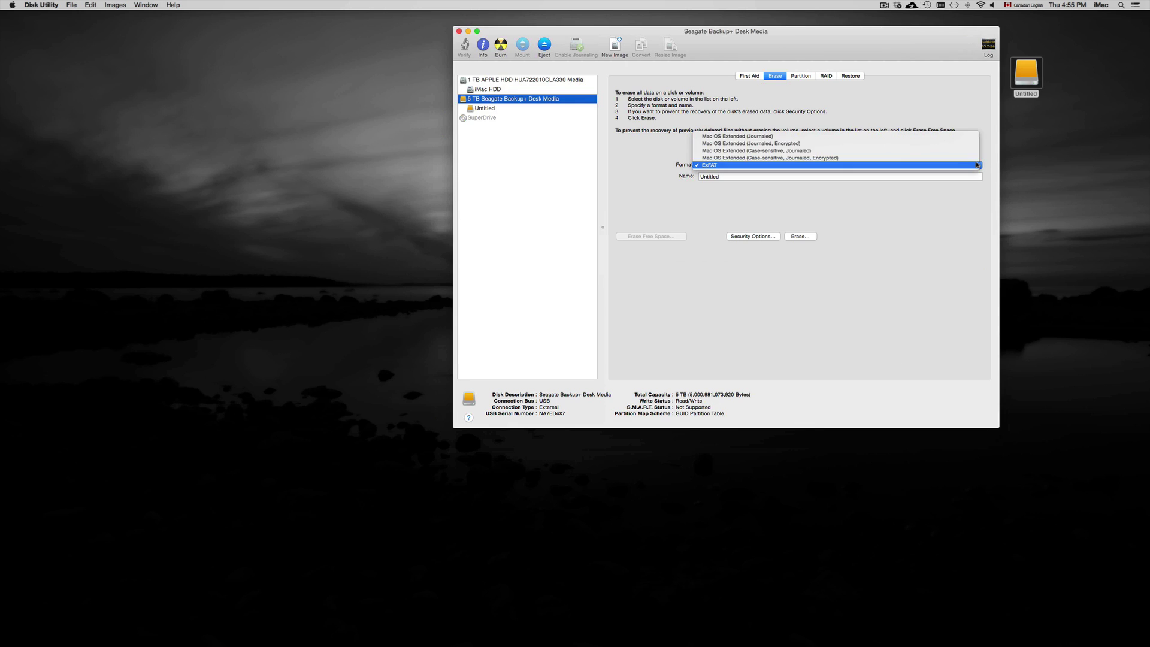
click(950, 140)
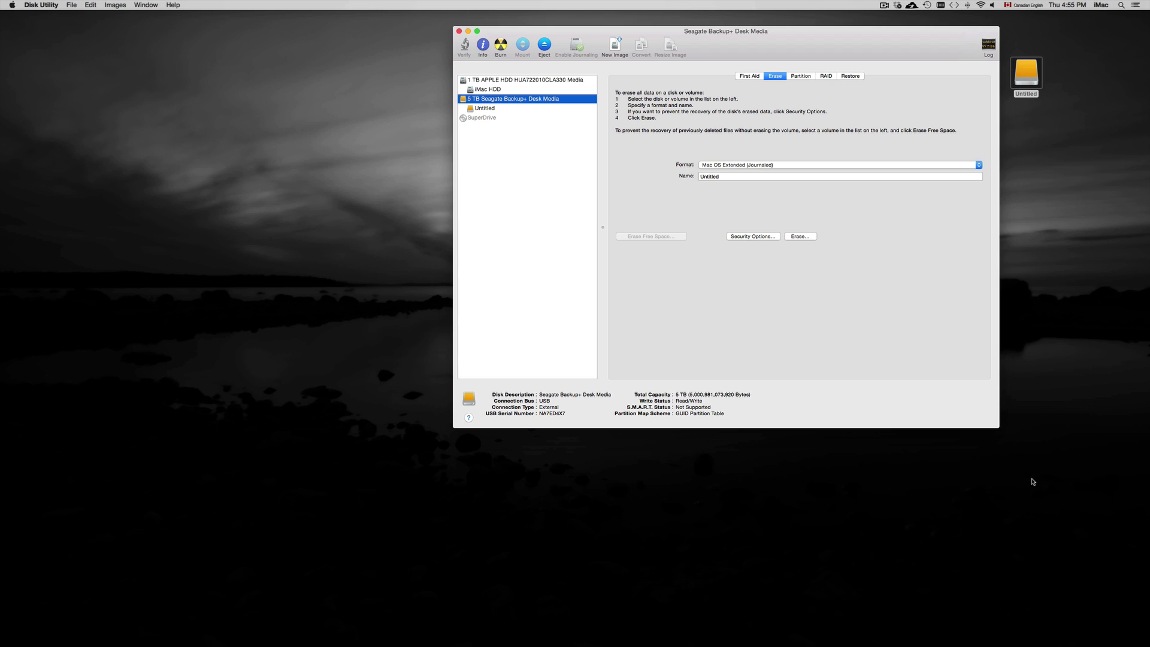
- Enlarge the Disk Utility window and add a second partition to the Seagate disk's partition layout
drag(994, 423, 1051, 567)
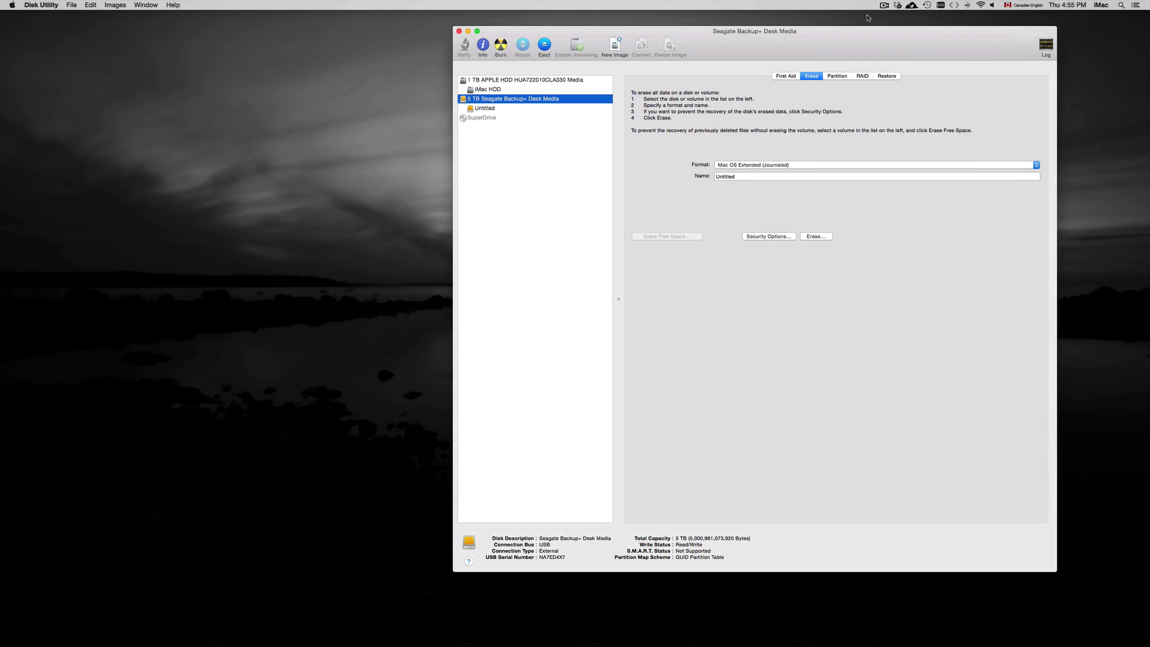
click(838, 77)
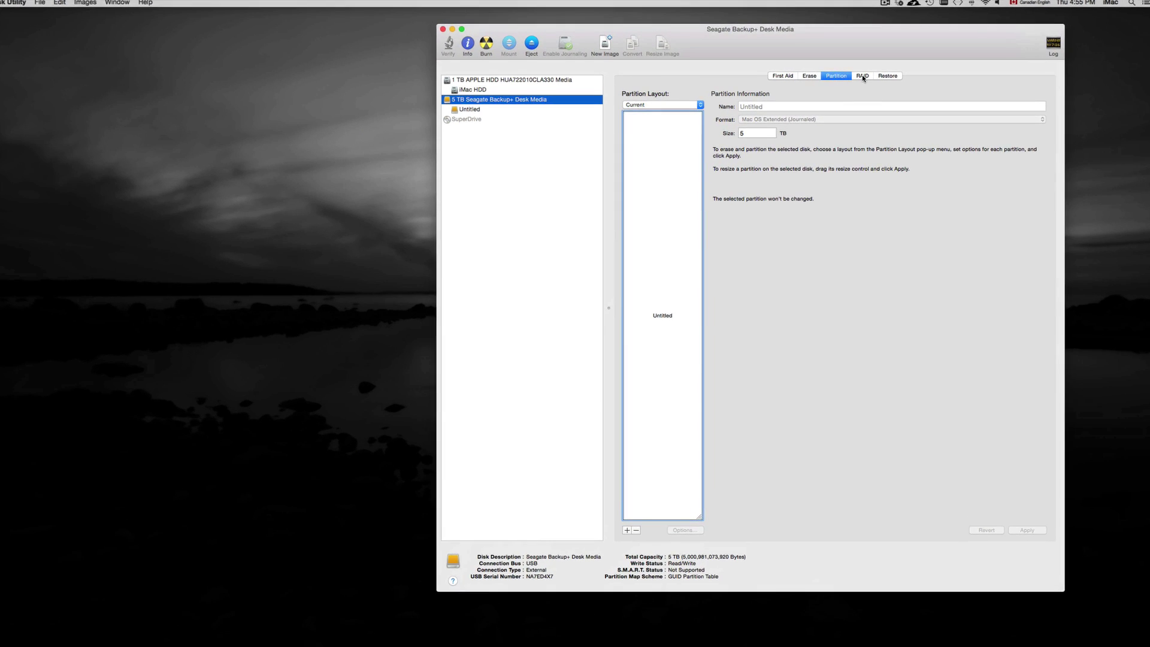
drag(912, 40, 889, 38)
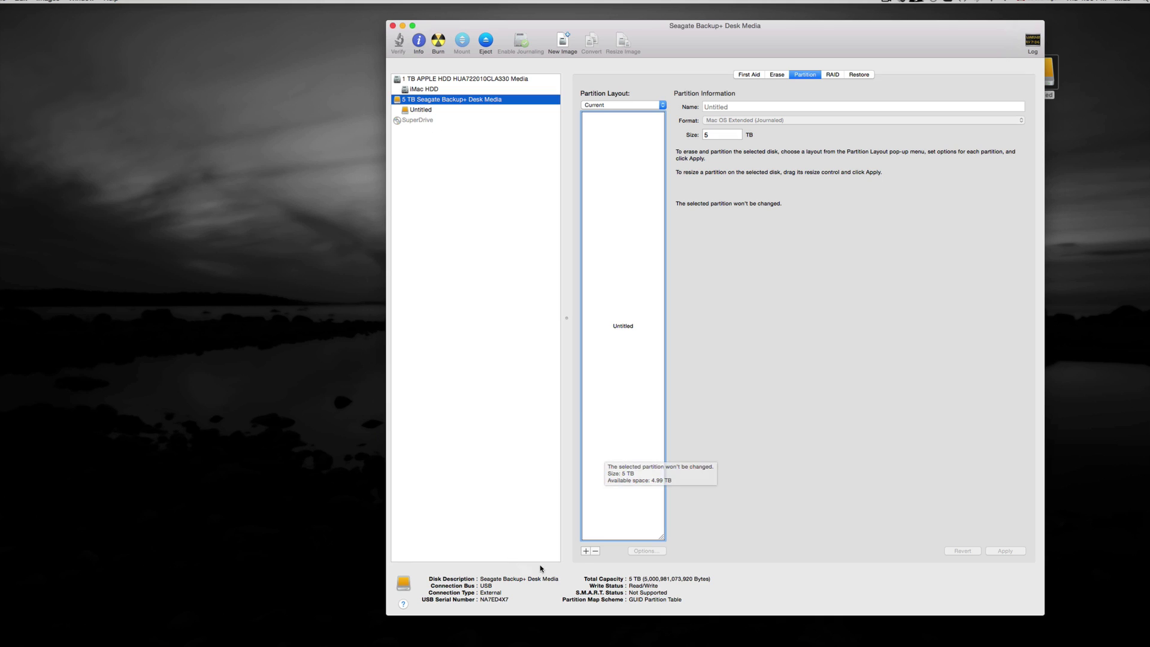
click(586, 550)
click(632, 402)
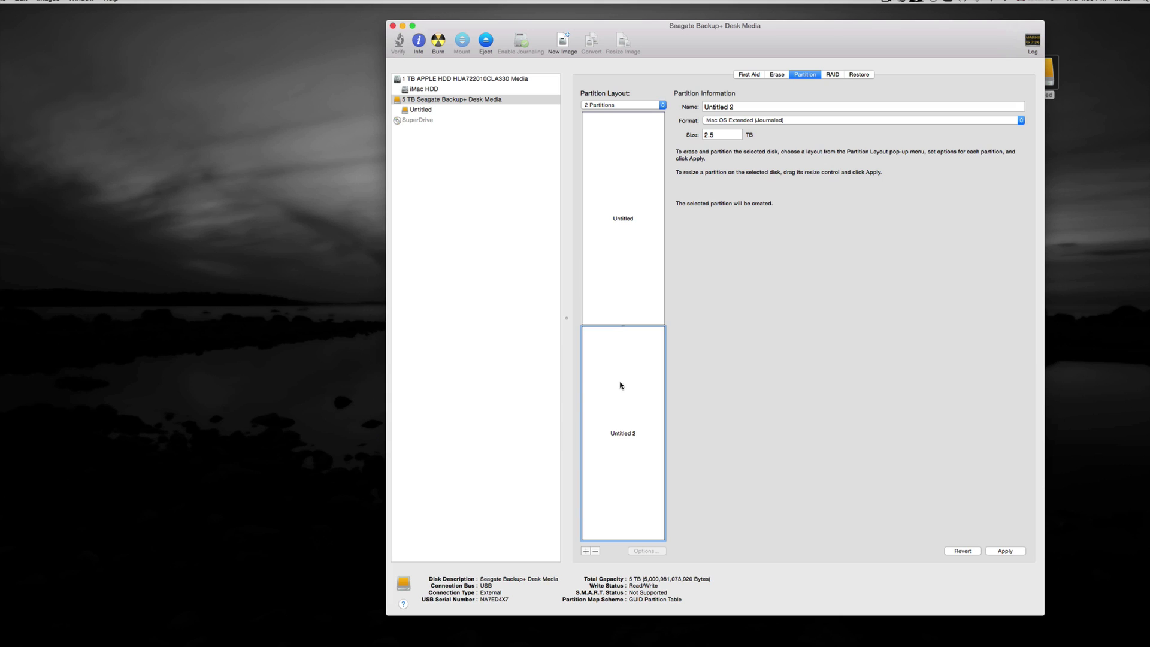
- Split the Untitled 2 partition to make a three-partition layout and check the details of each partition
double_click(717, 136)
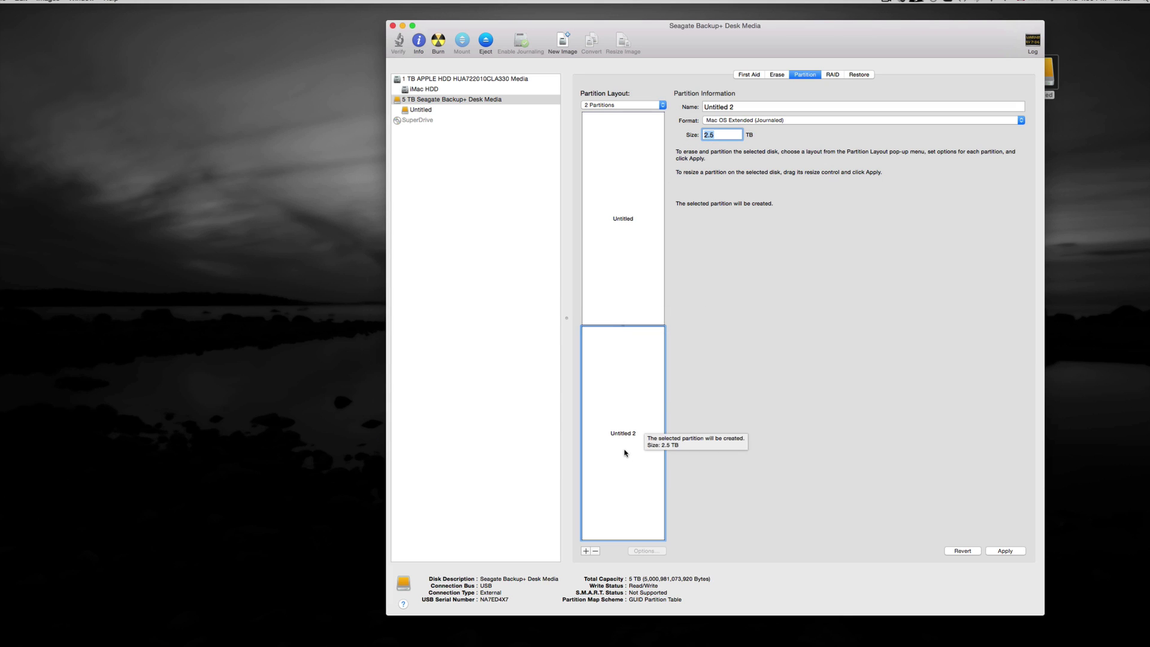
click(586, 551)
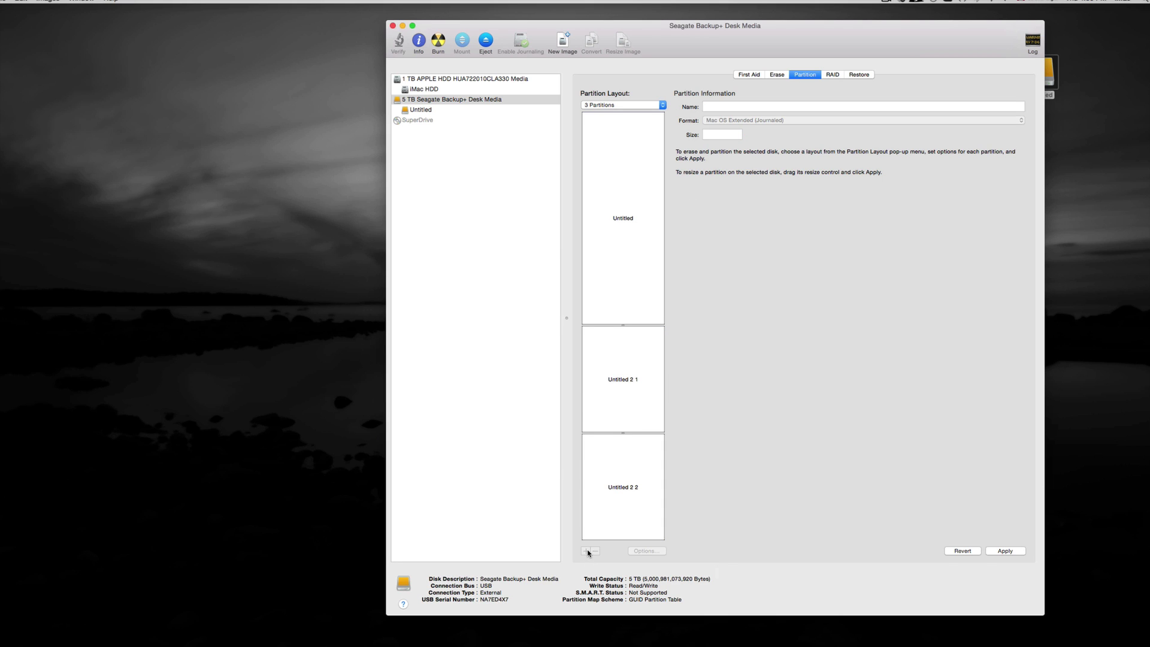
click(654, 302)
click(644, 410)
click(622, 298)
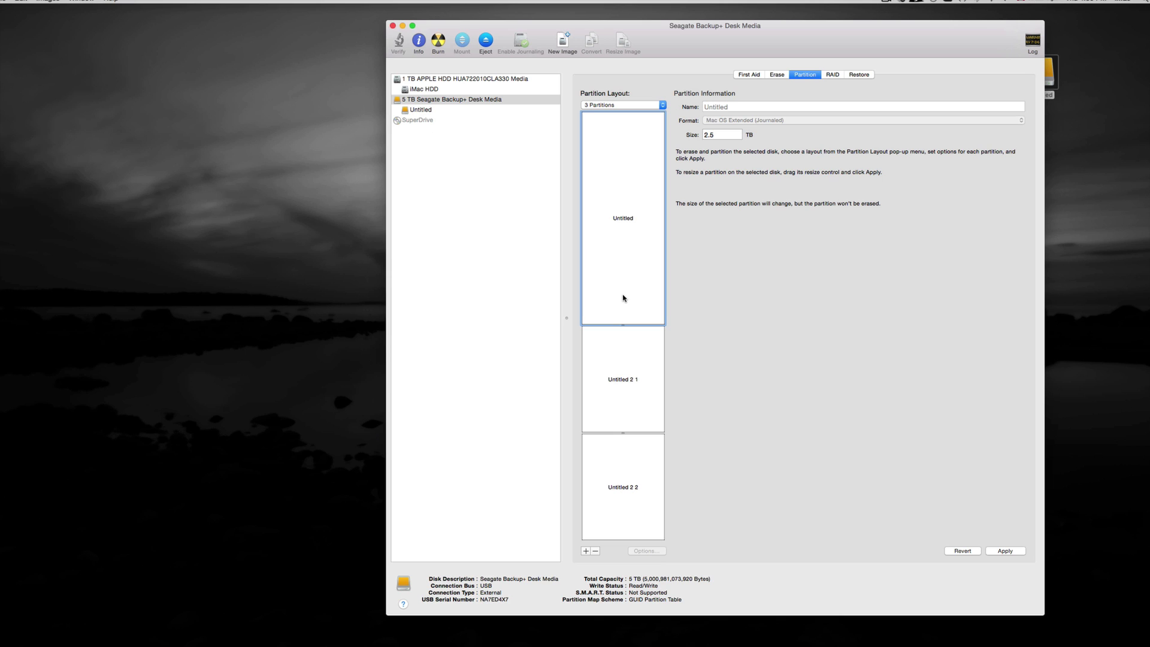
click(636, 410)
click(635, 474)
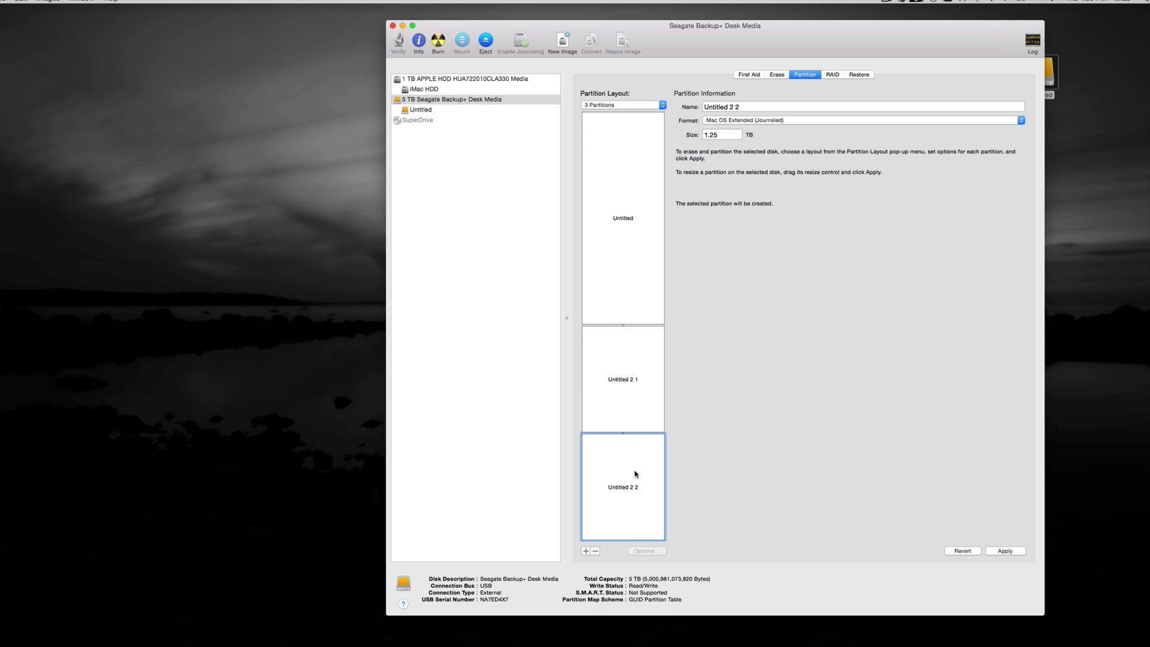
click(637, 402)
- Set the size of the first partition, Untitled, to 3 TB
click(641, 274)
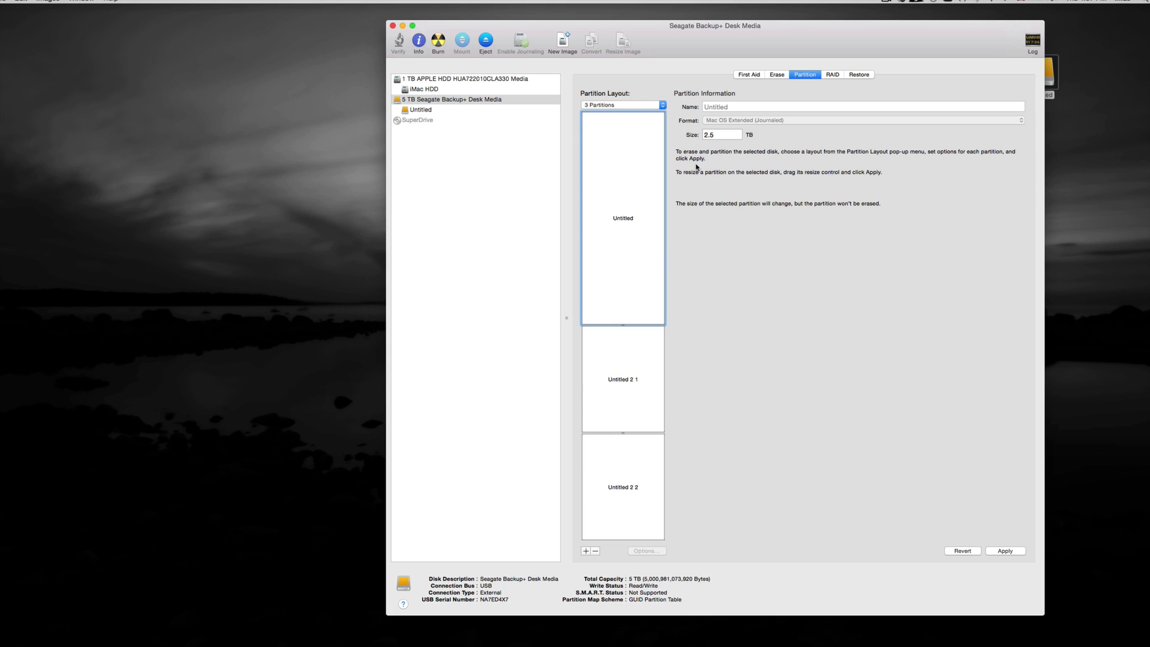
click(659, 138)
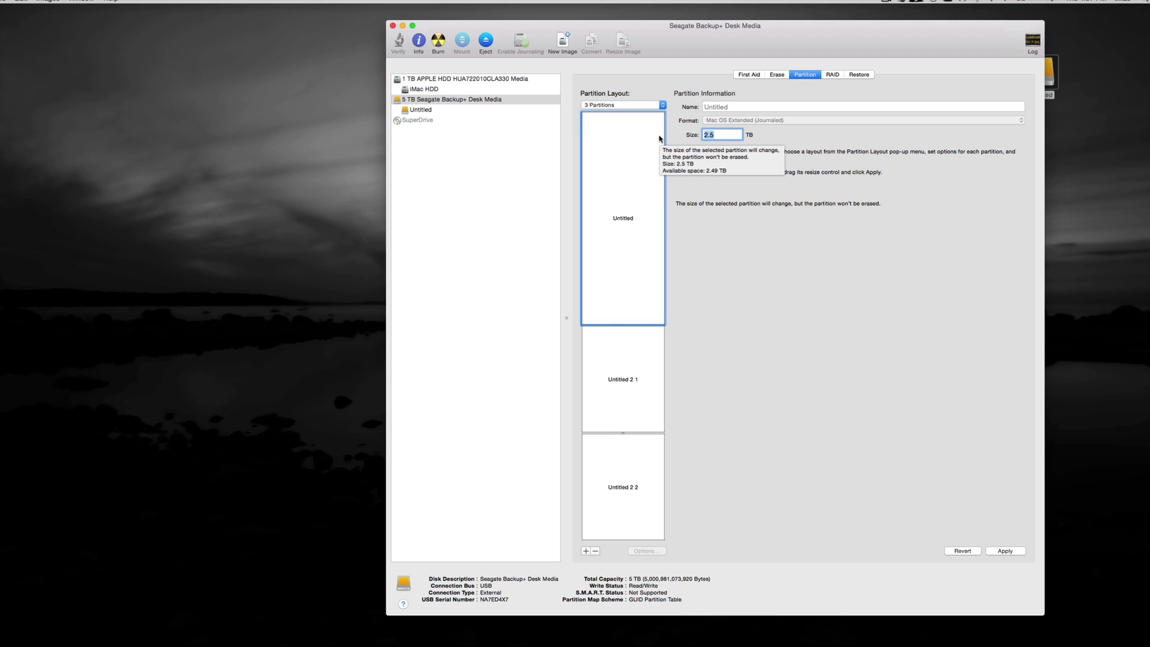
text(3)
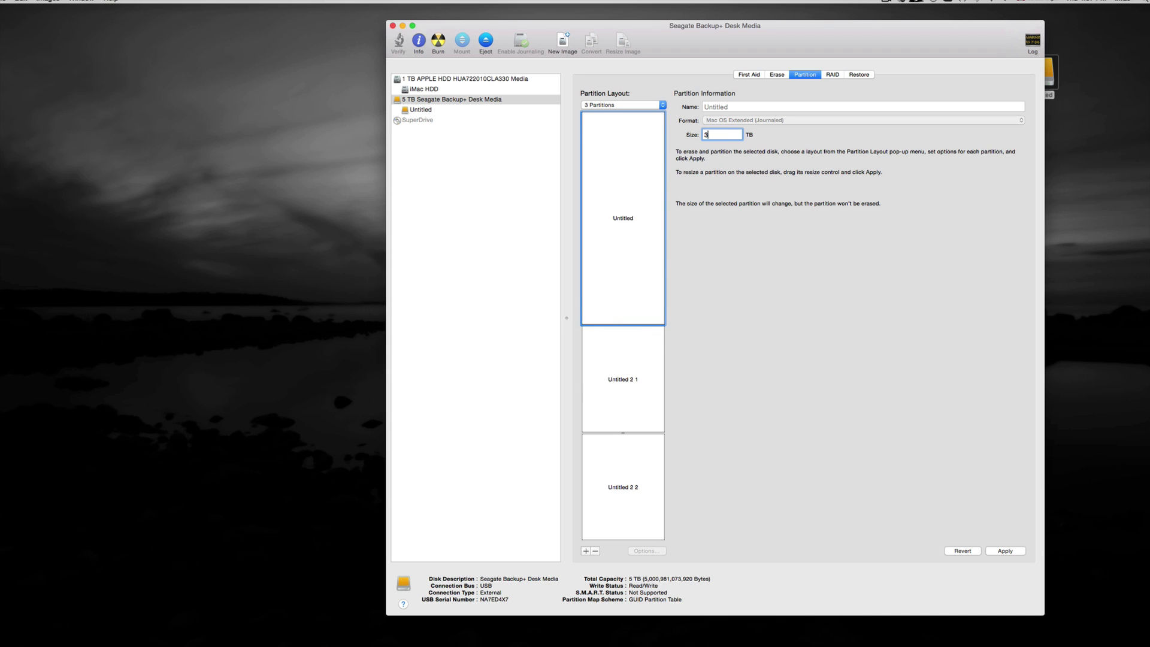
key(Return)
- Set the size of the middle partition, Untitled 2 1, to 1 GB
click(635, 421)
click(720, 134)
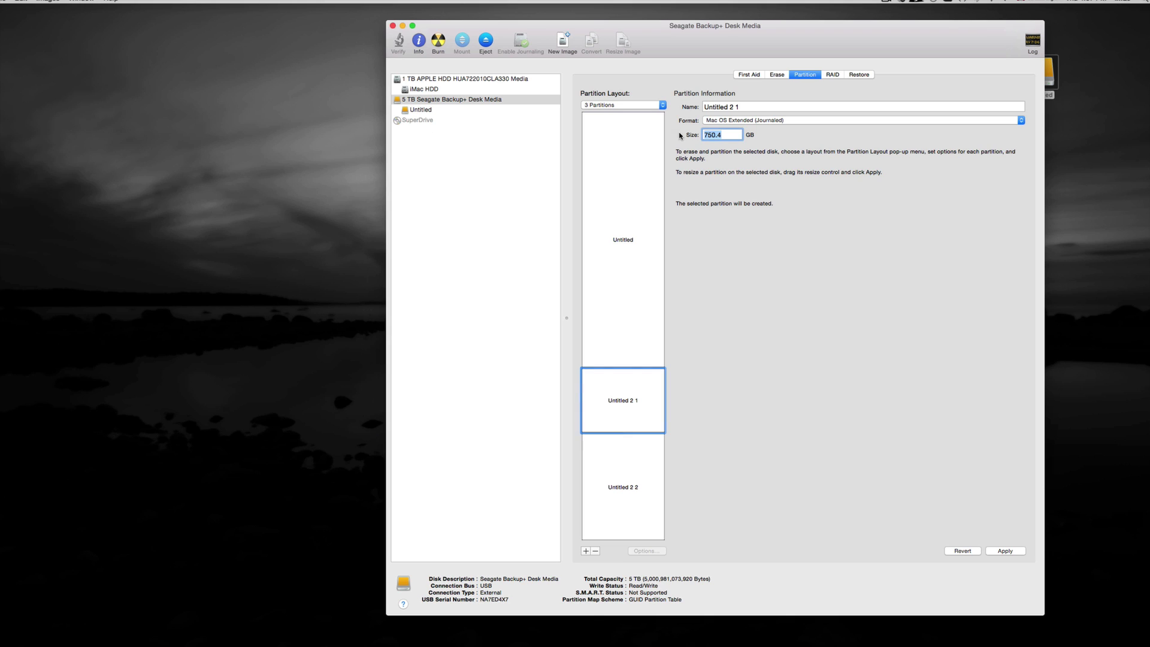
text(1)
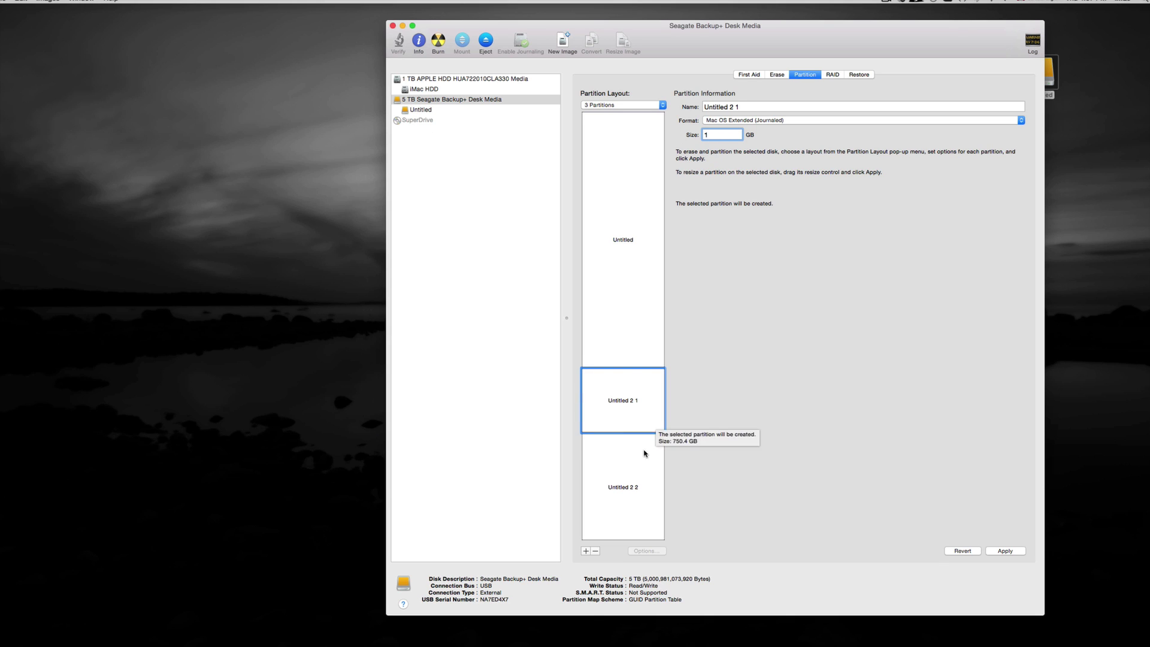
- Set the size of the Untitled 2 2 partition to 1 TB and check the sizes of all three partitions
click(647, 468)
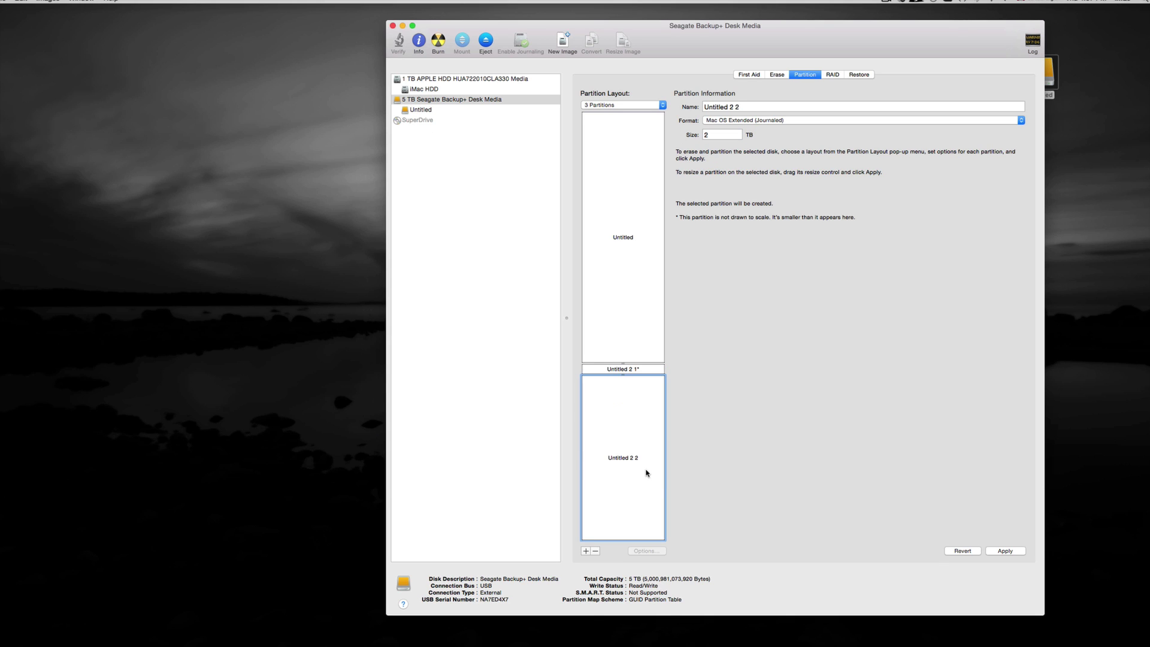
double_click(723, 134)
text(1)
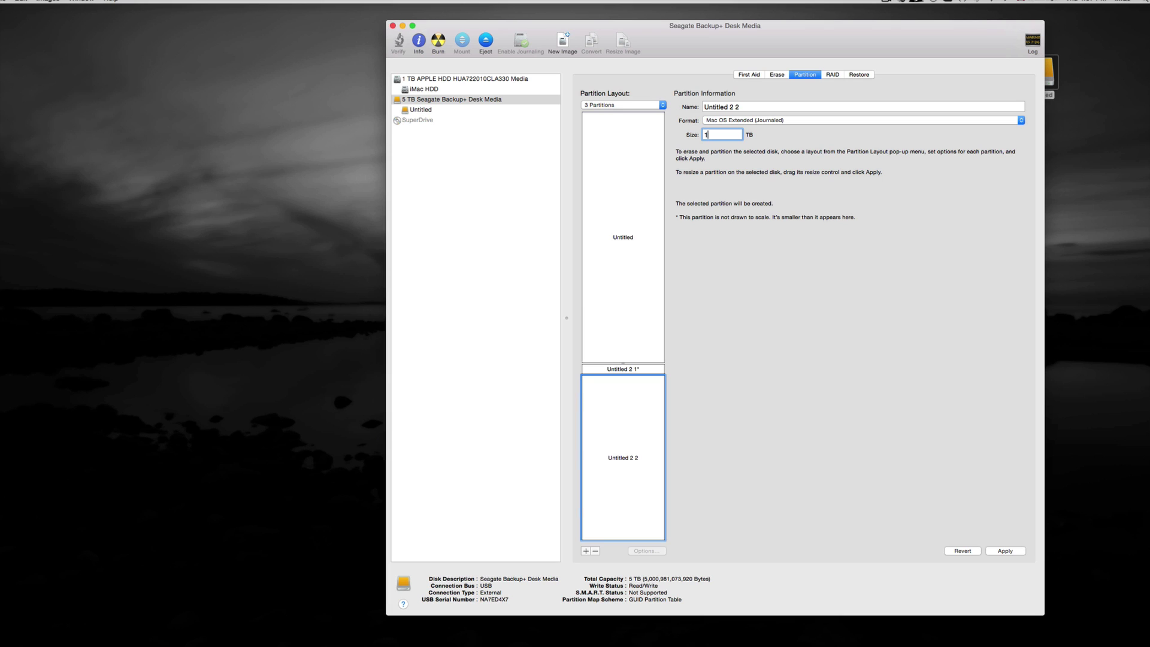
click(647, 312)
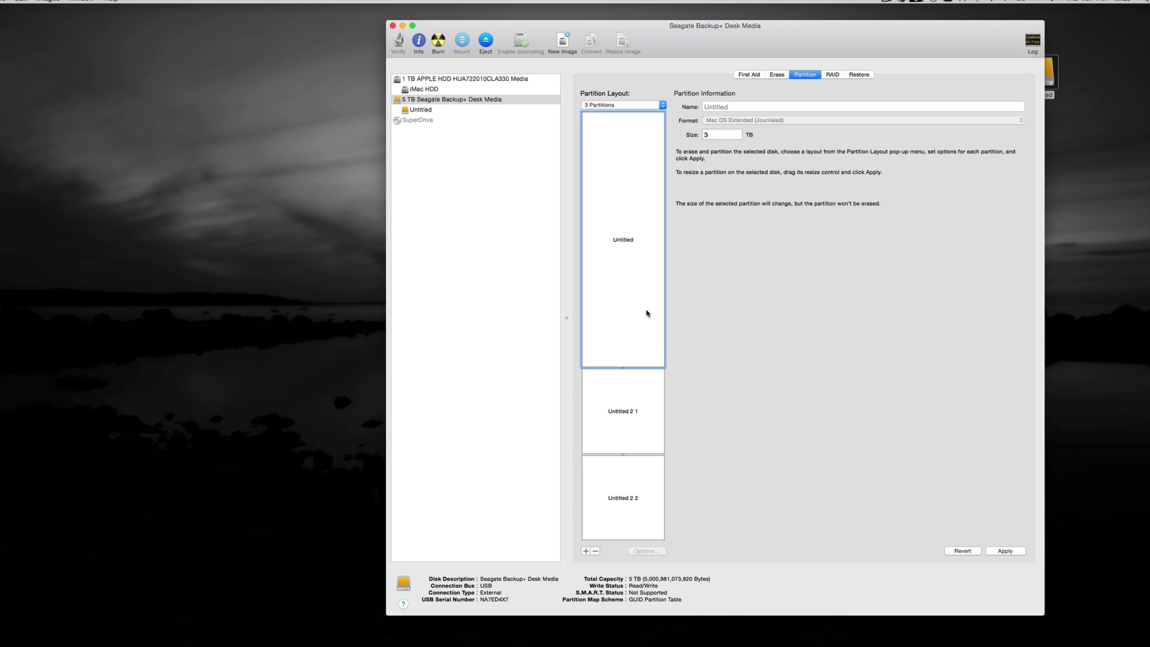
click(641, 391)
click(644, 483)
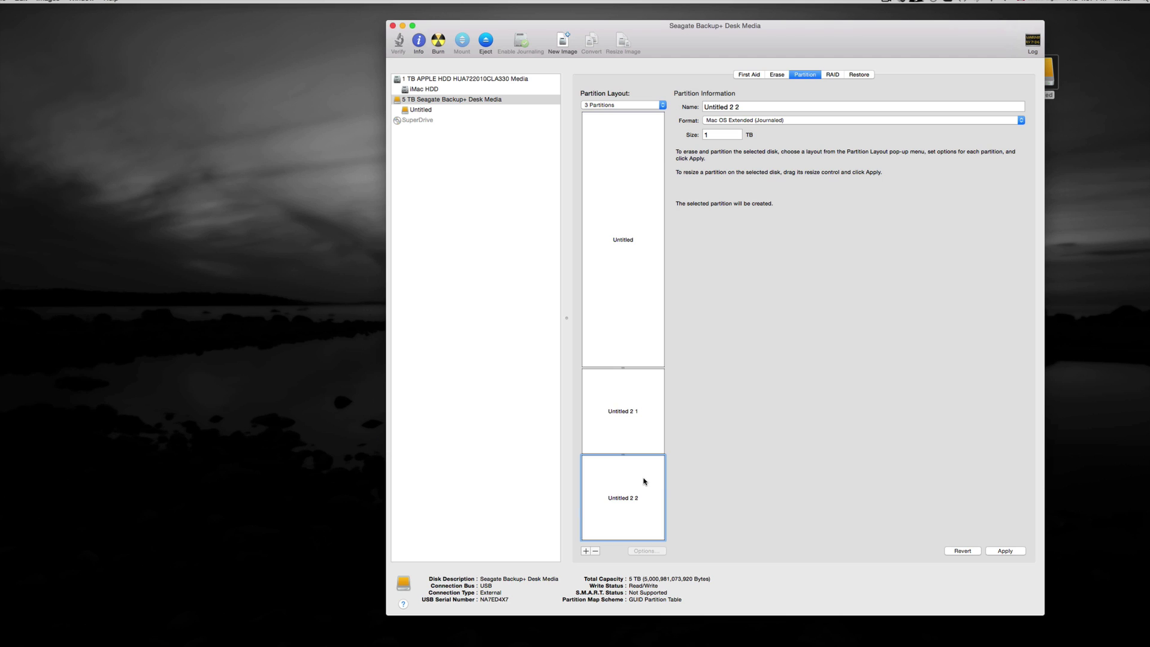
click(644, 397)
click(641, 330)
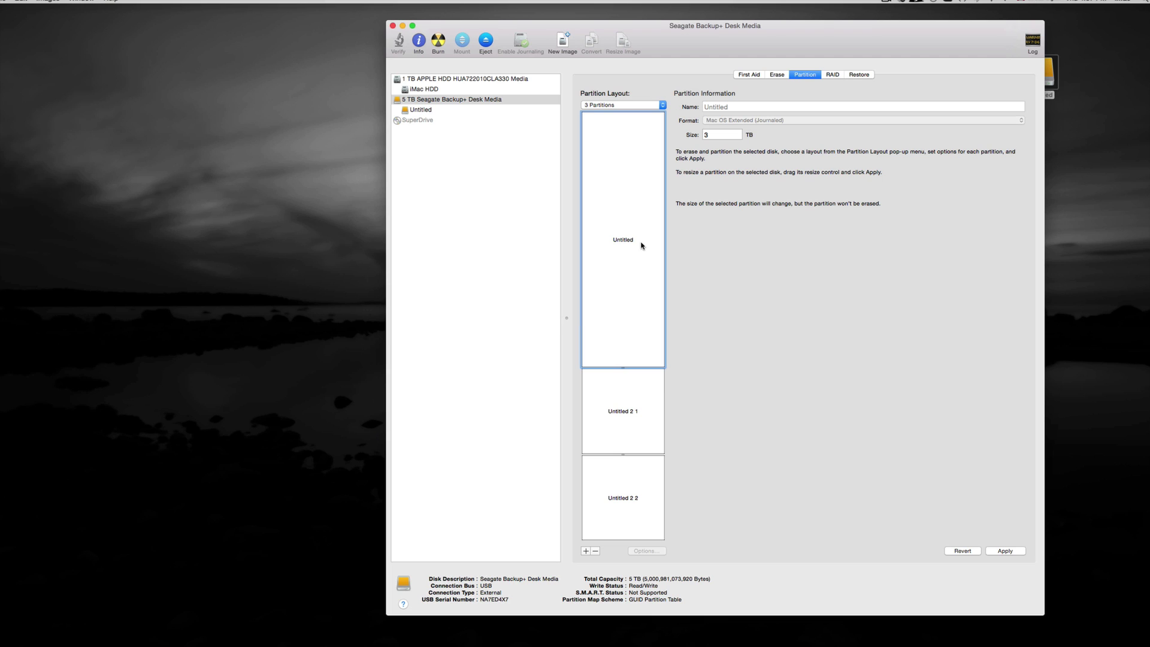
click(635, 391)
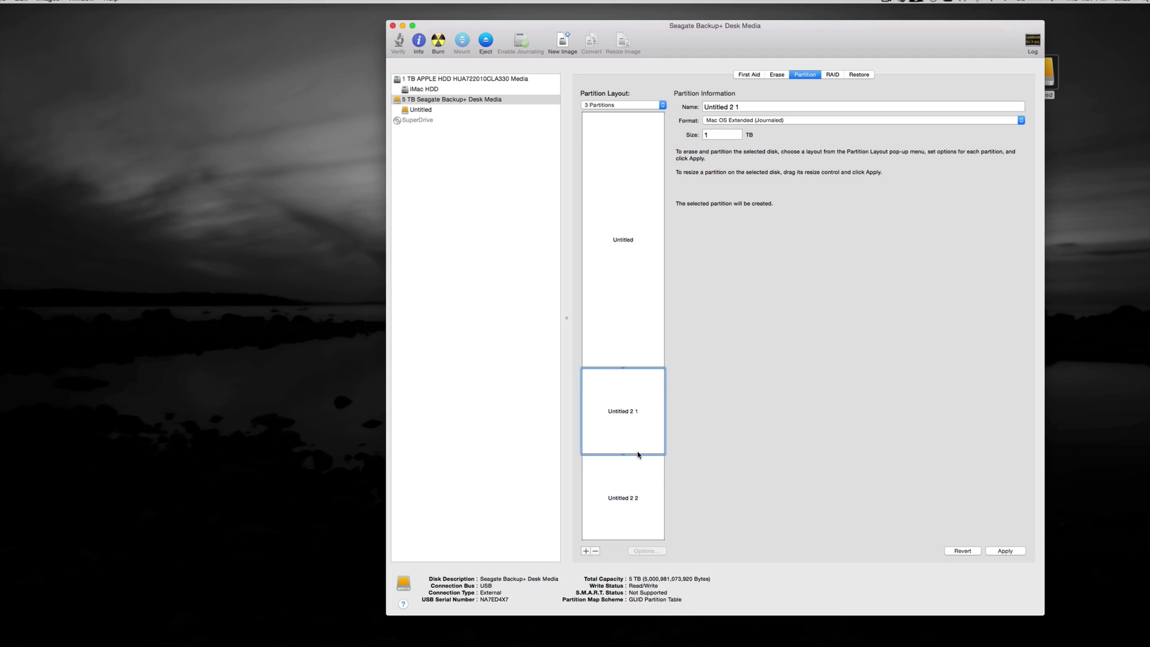
- Try ExFAT as the format of the Untitled 2 2 partition, and change it back to Mac OS Extended (Journaled)
click(638, 480)
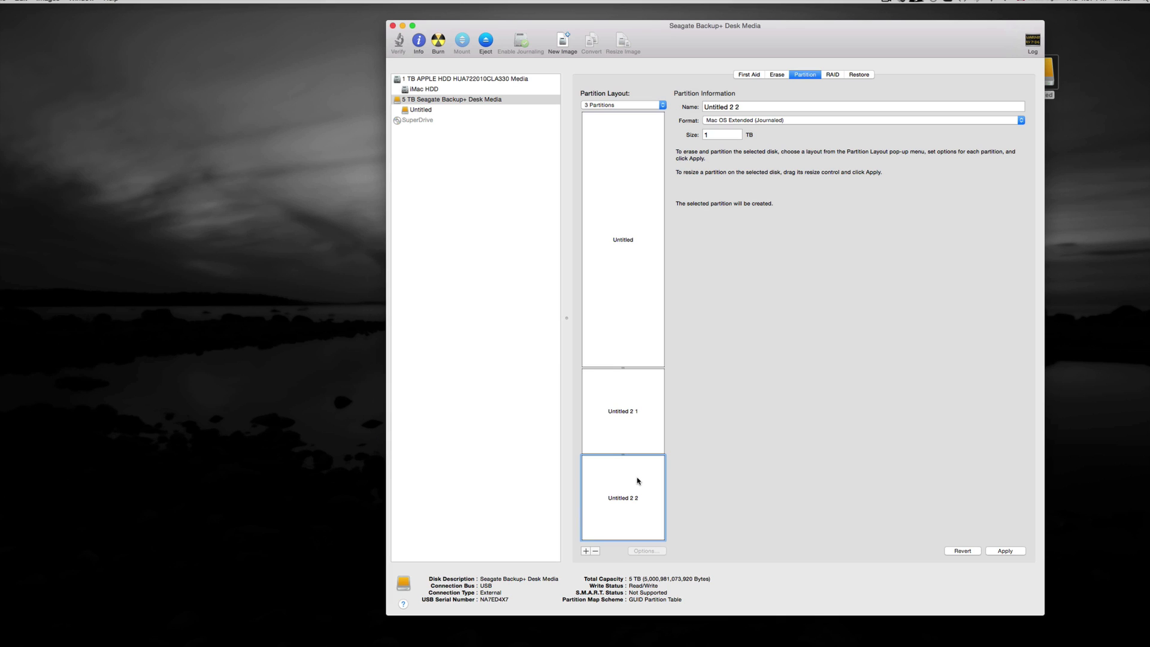
click(1022, 121)
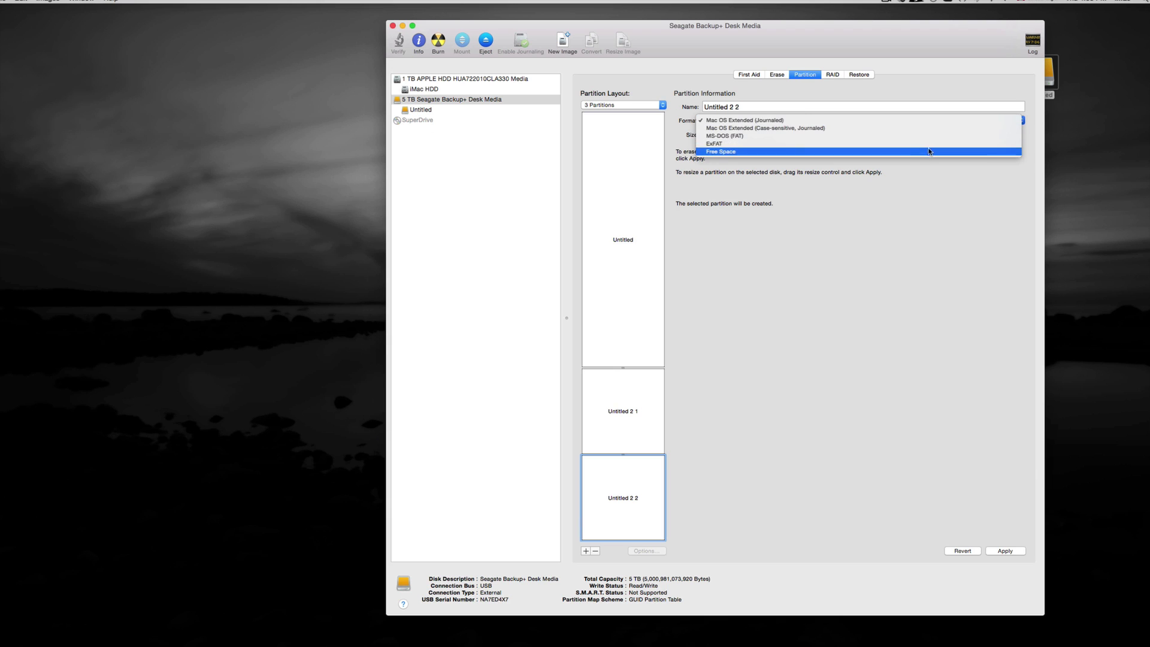
click(838, 143)
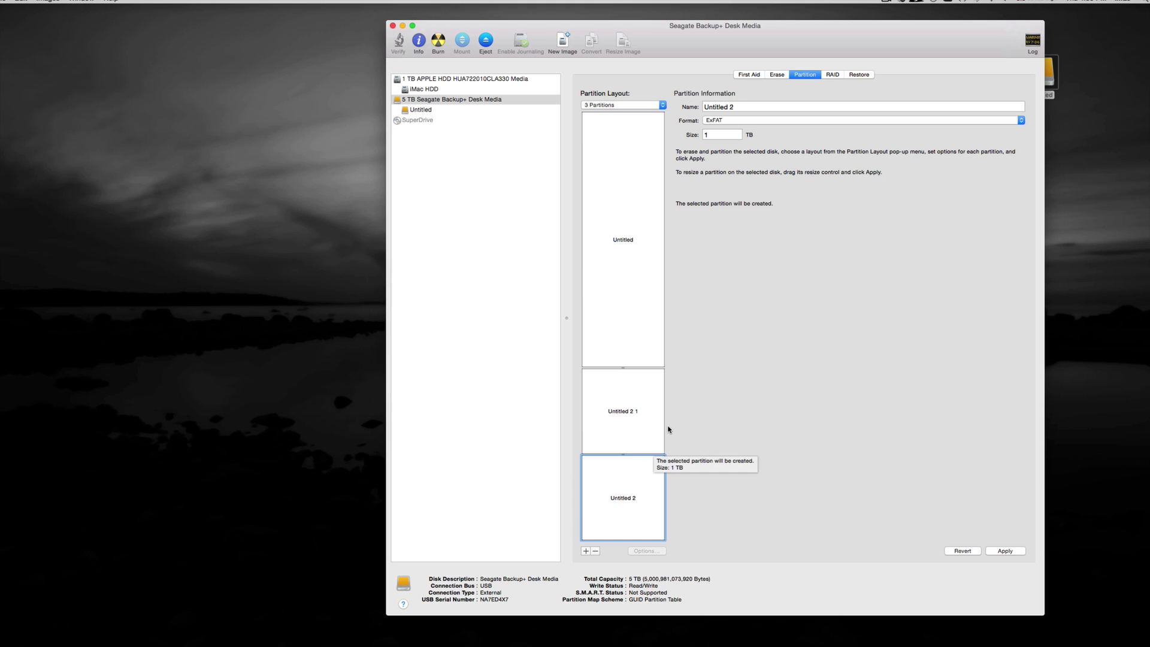
click(1020, 120)
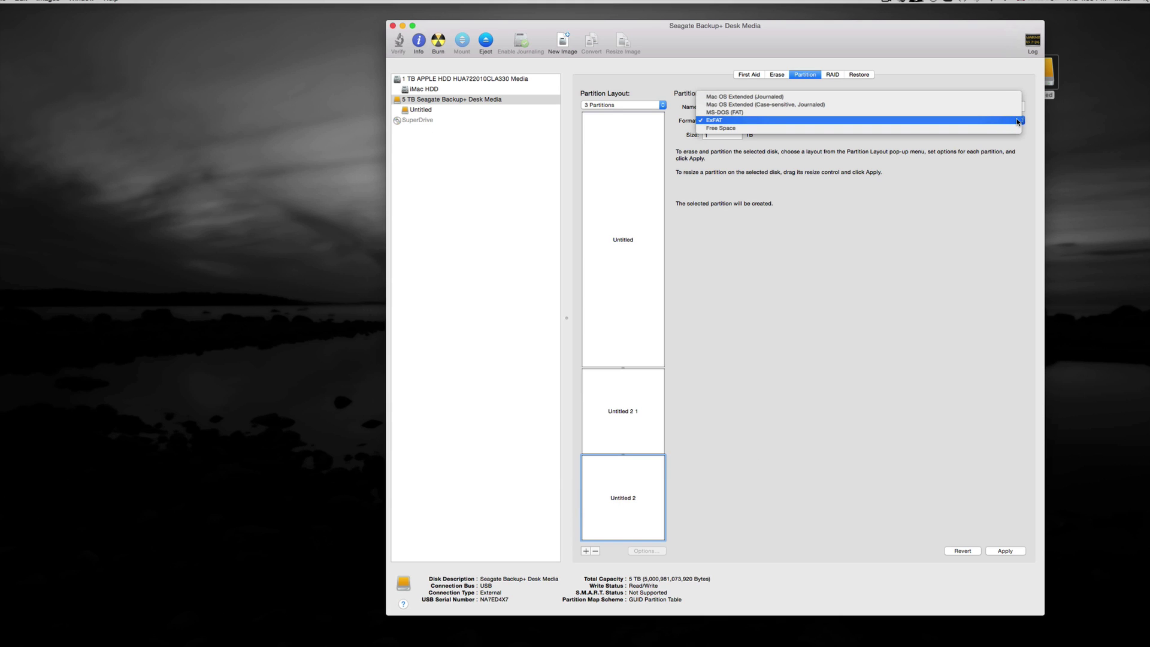
click(982, 97)
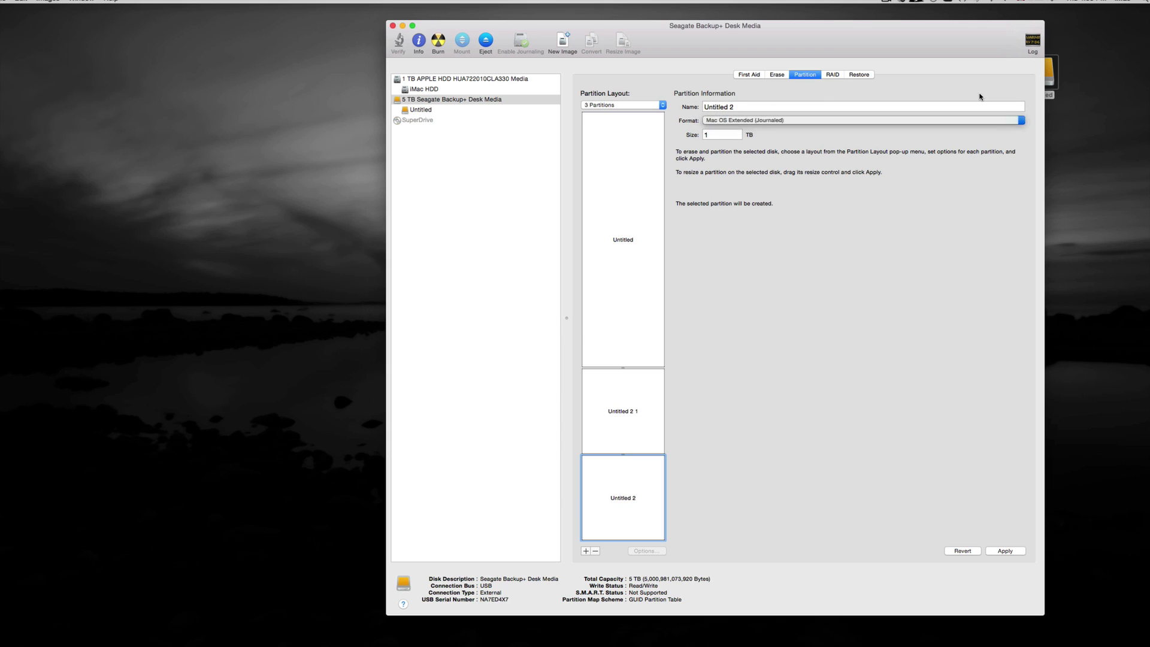
- Rename the last partition in the layout as Photos
click(742, 106)
drag(743, 107, 692, 104)
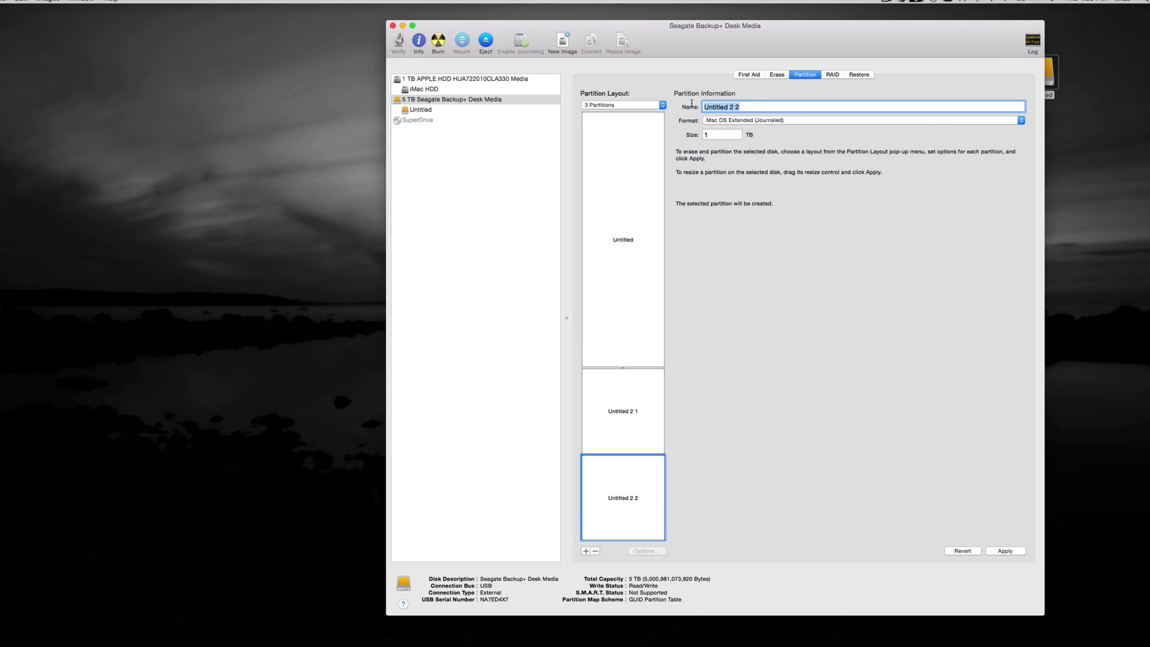
text(Phot)
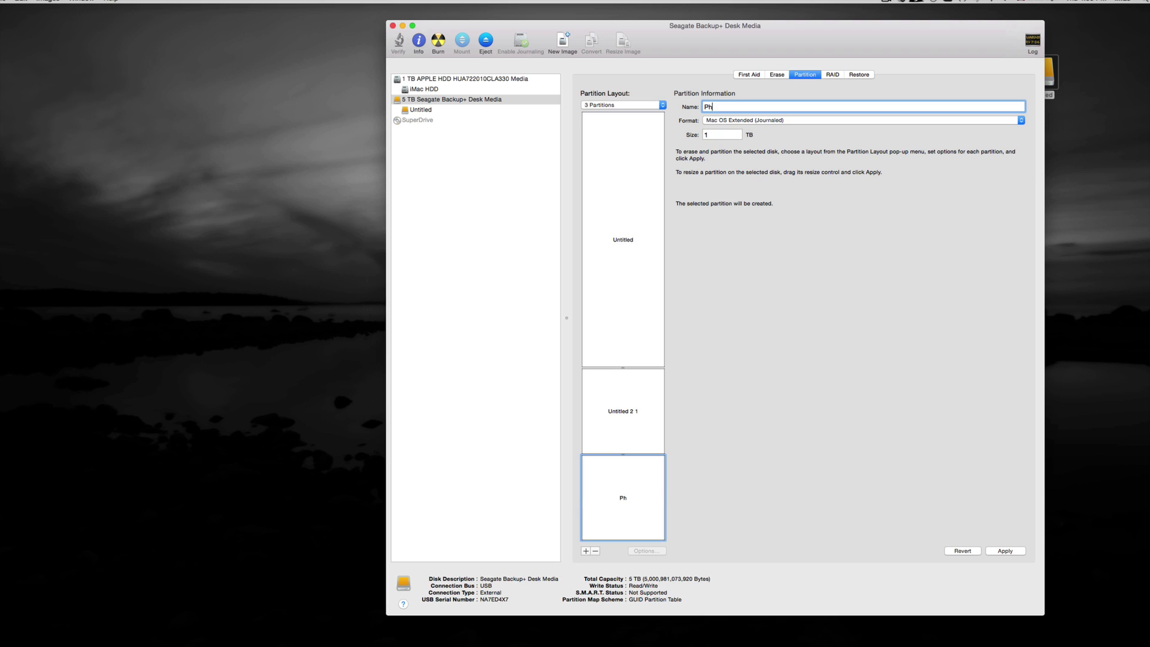
key(BackSpace)
text(tos)
- Rename the middle partition, Untitled 2 1, as BackUp ALL
click(636, 412)
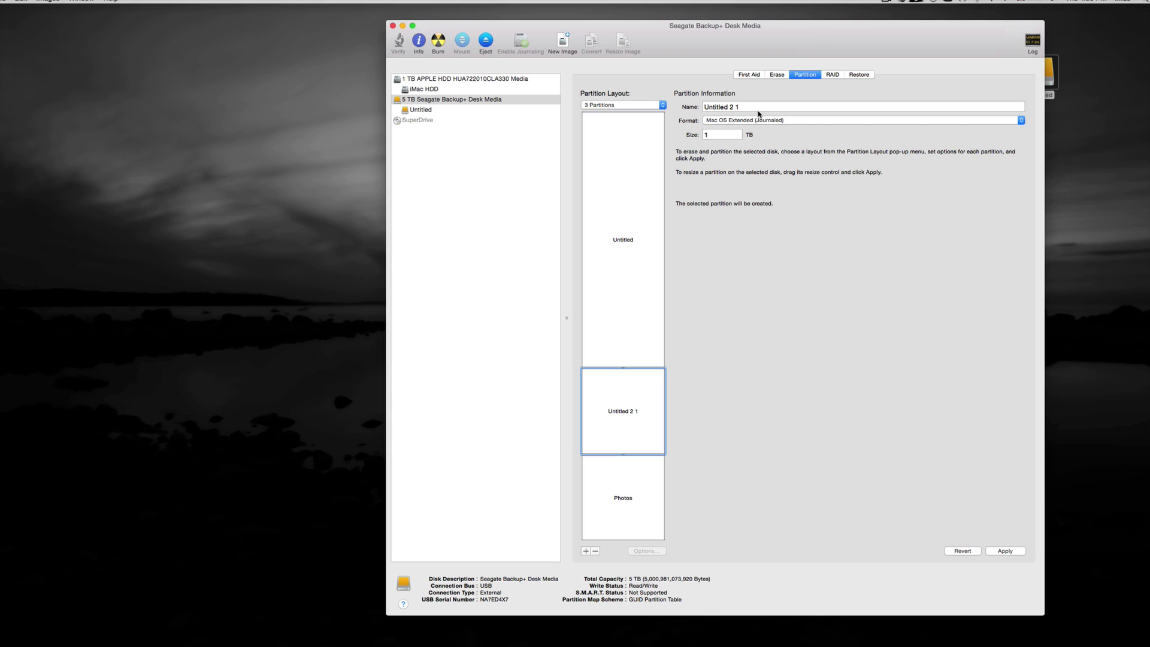
drag(753, 110, 662, 110)
text(BackUp ALL)
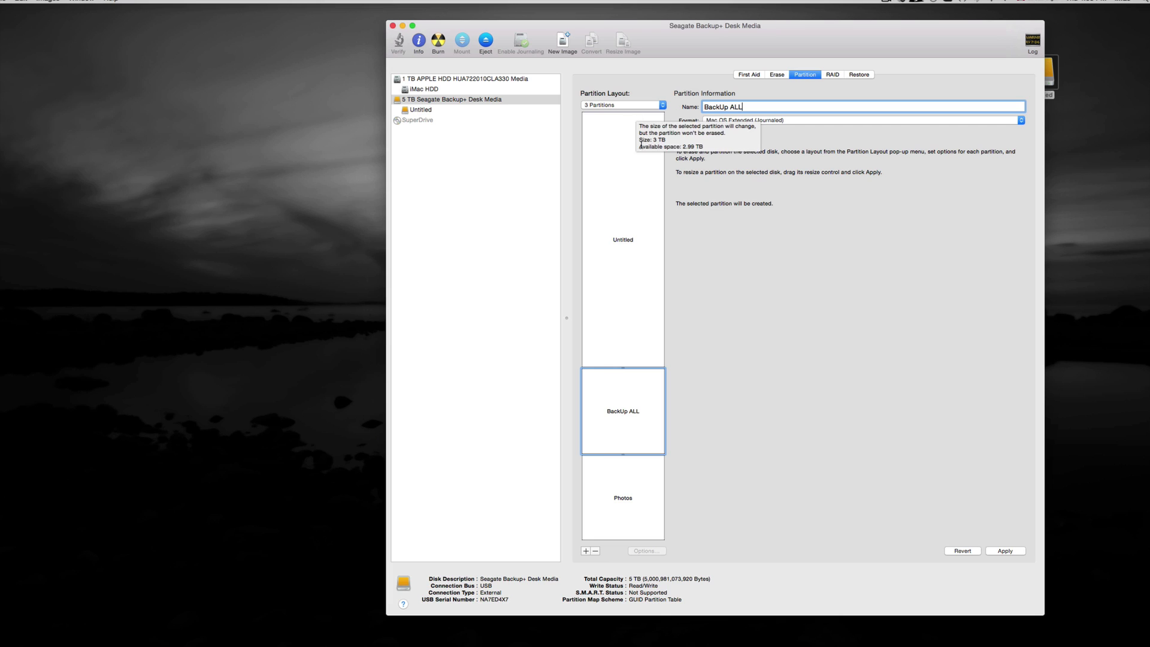
- Check the three partitions' settings, apply the new layout to the Seagate disk and confirm the partitioning
click(634, 222)
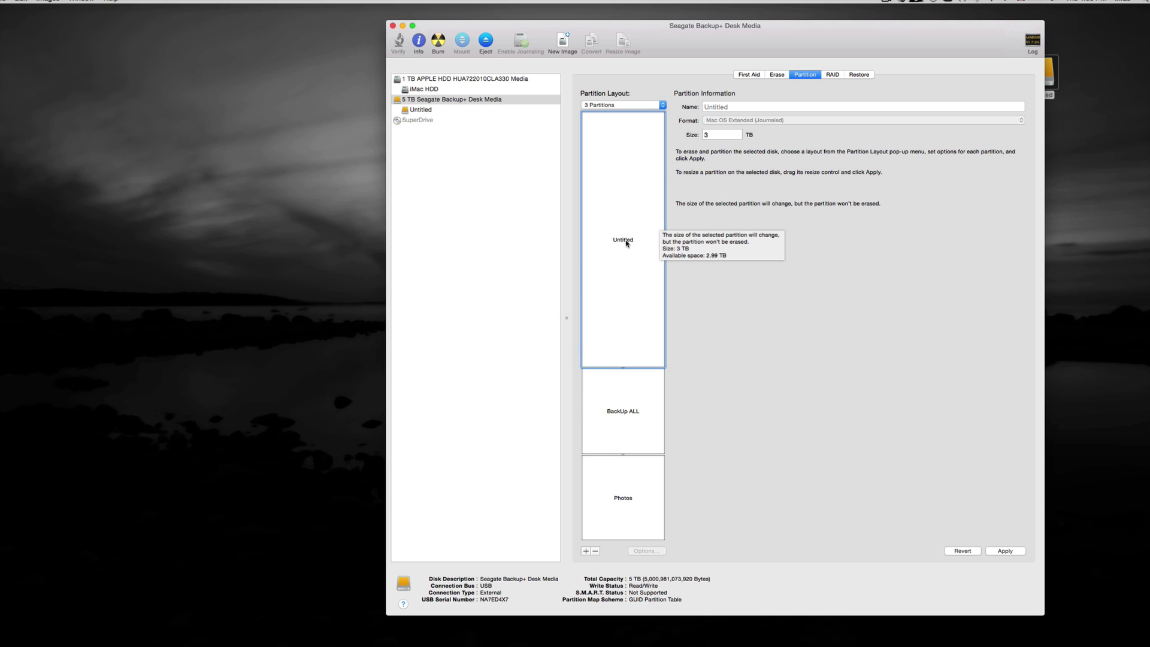
click(626, 394)
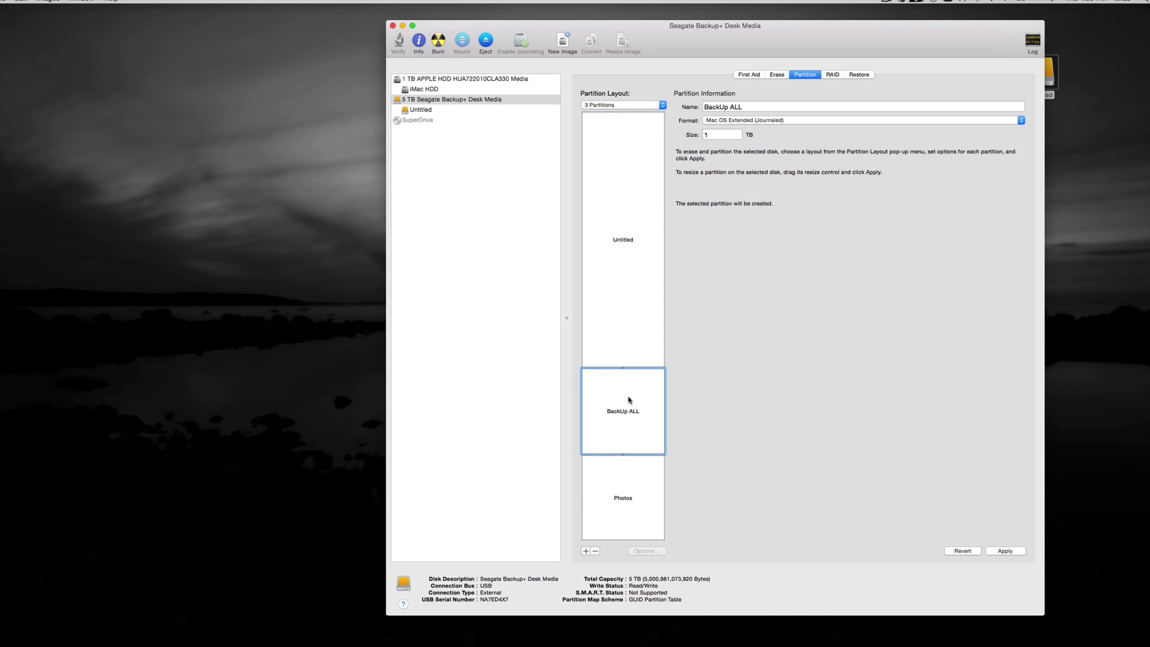
click(627, 511)
click(628, 330)
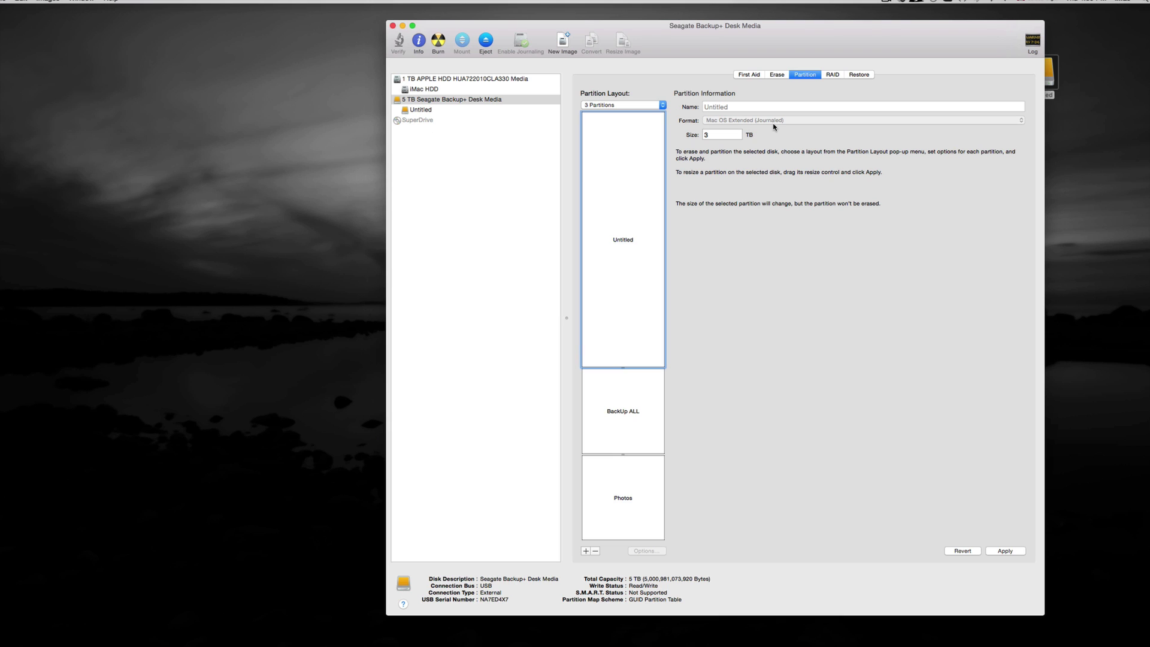
click(999, 550)
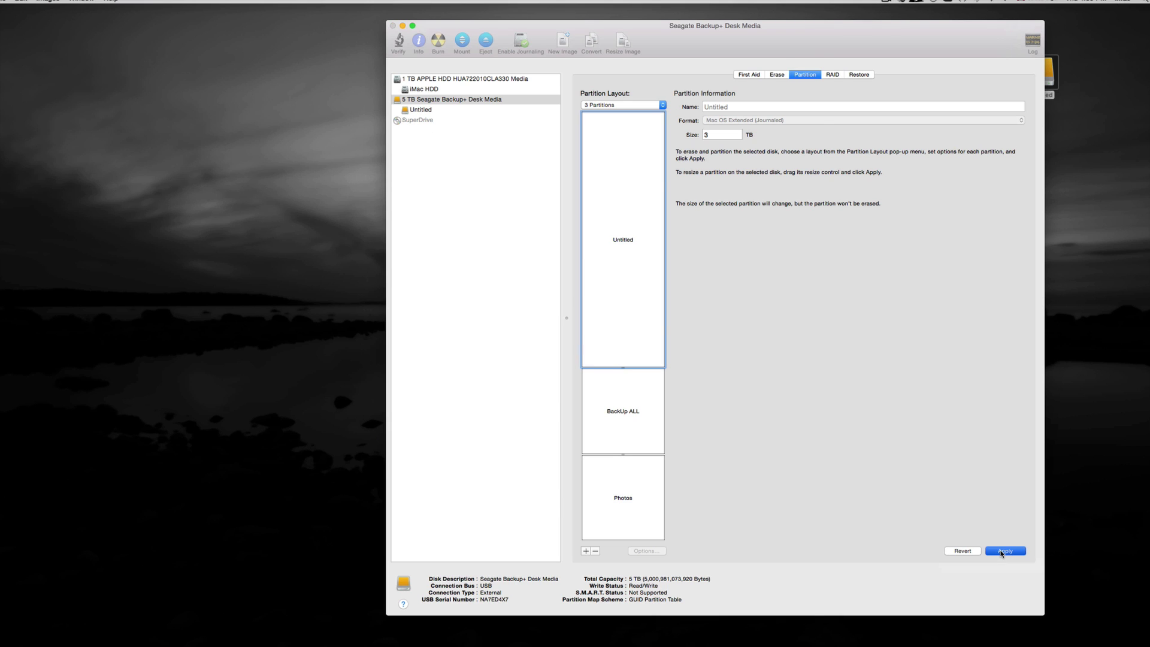
click(785, 165)
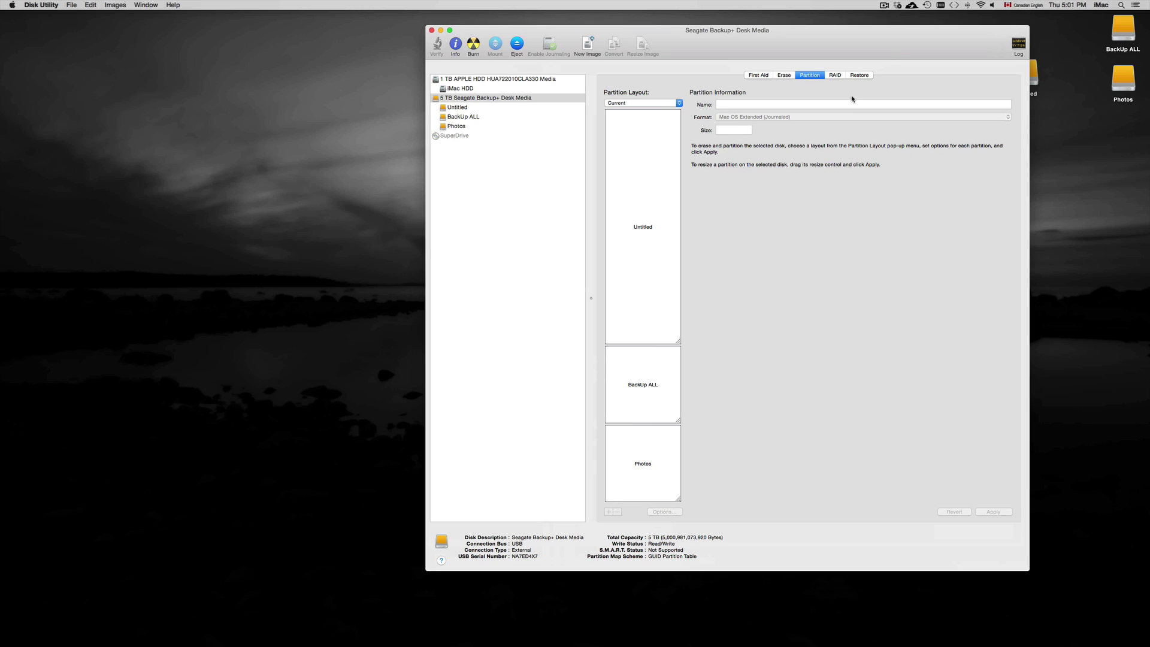
- Move the Disk Utility window aside and arrange the BackUp ALL, Photos and Untitled drive icons in a column on the desktop
drag(879, 67, 678, 67)
drag(1025, 75, 1004, 143)
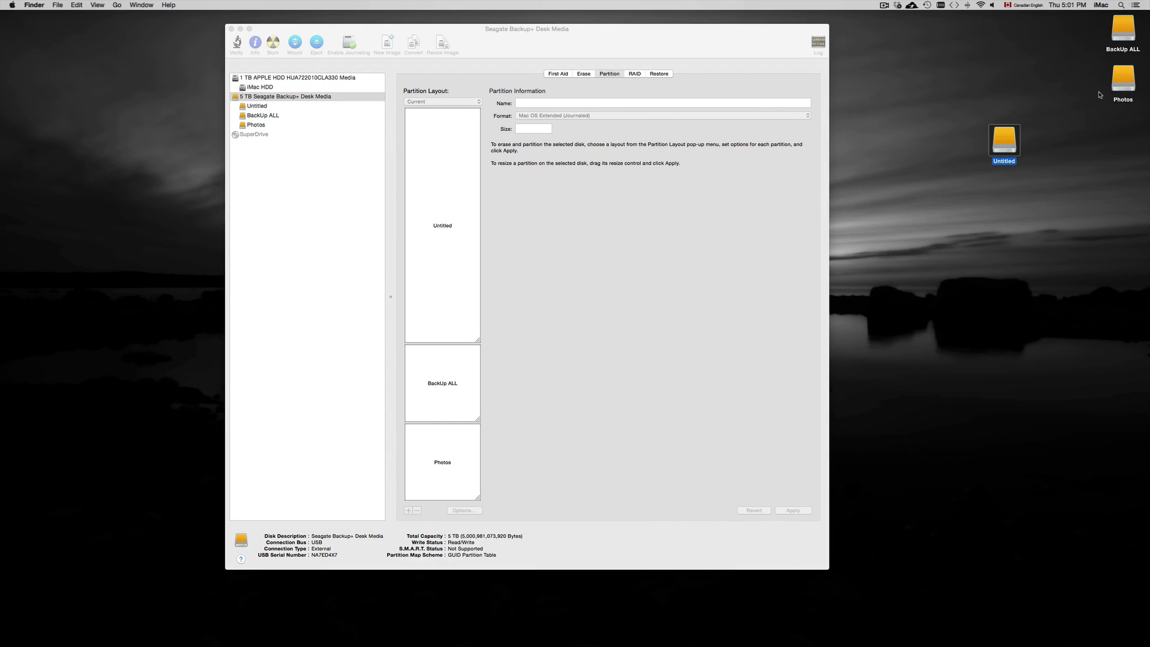
drag(1119, 88, 993, 100)
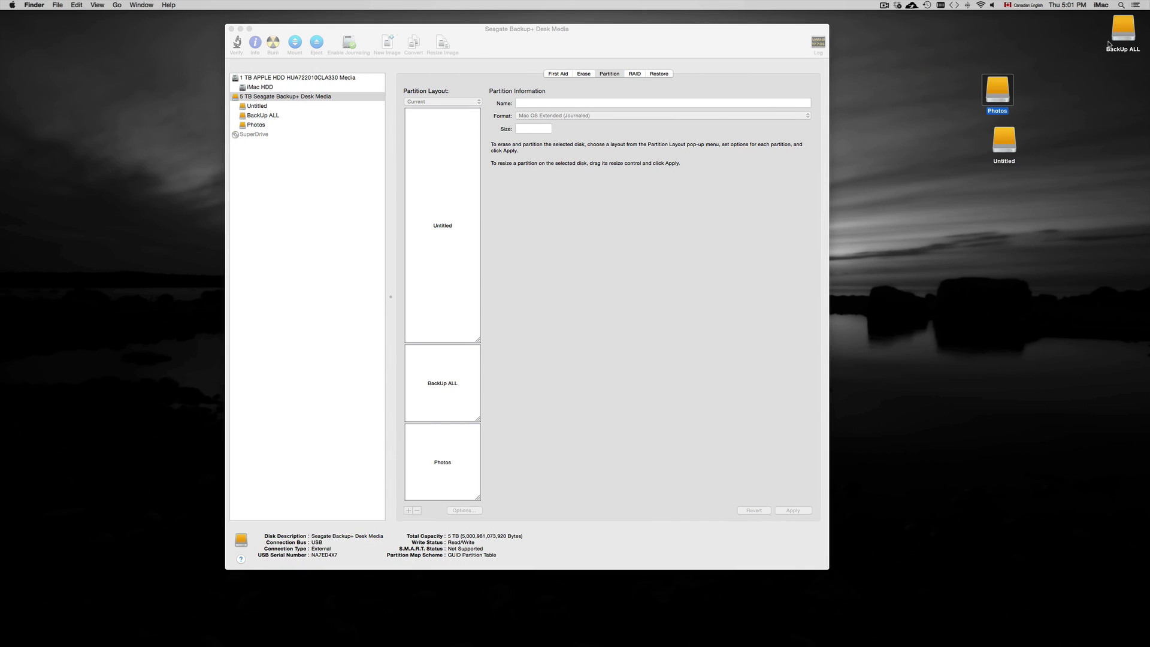
drag(1114, 42, 1012, 39)
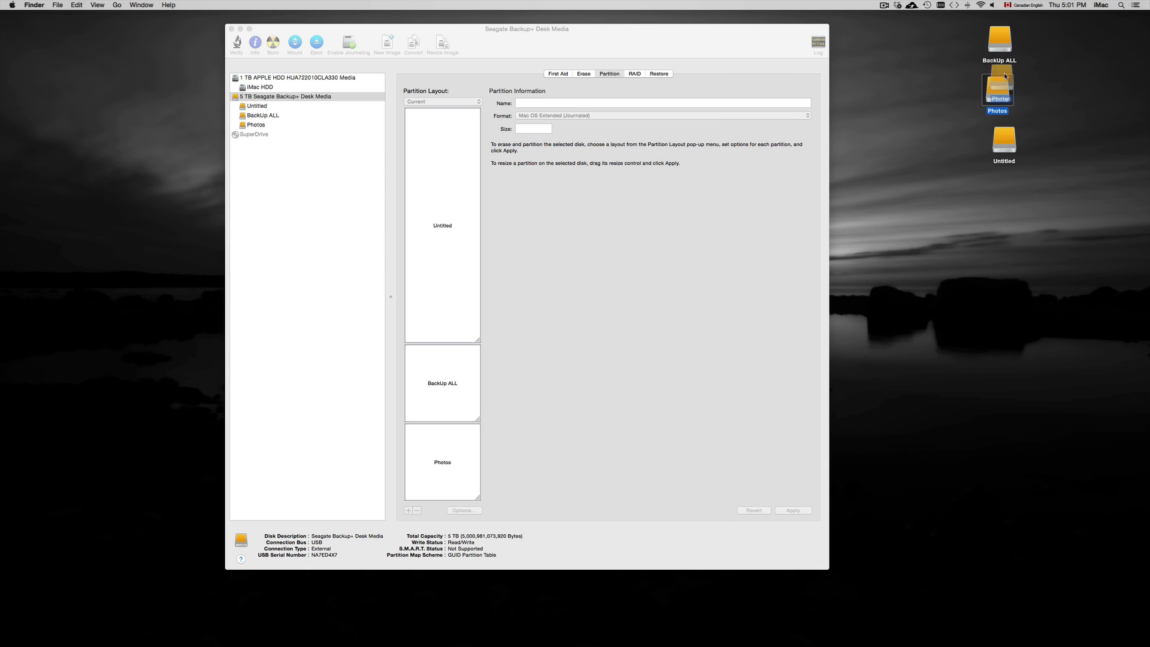
drag(1004, 144, 1005, 136)
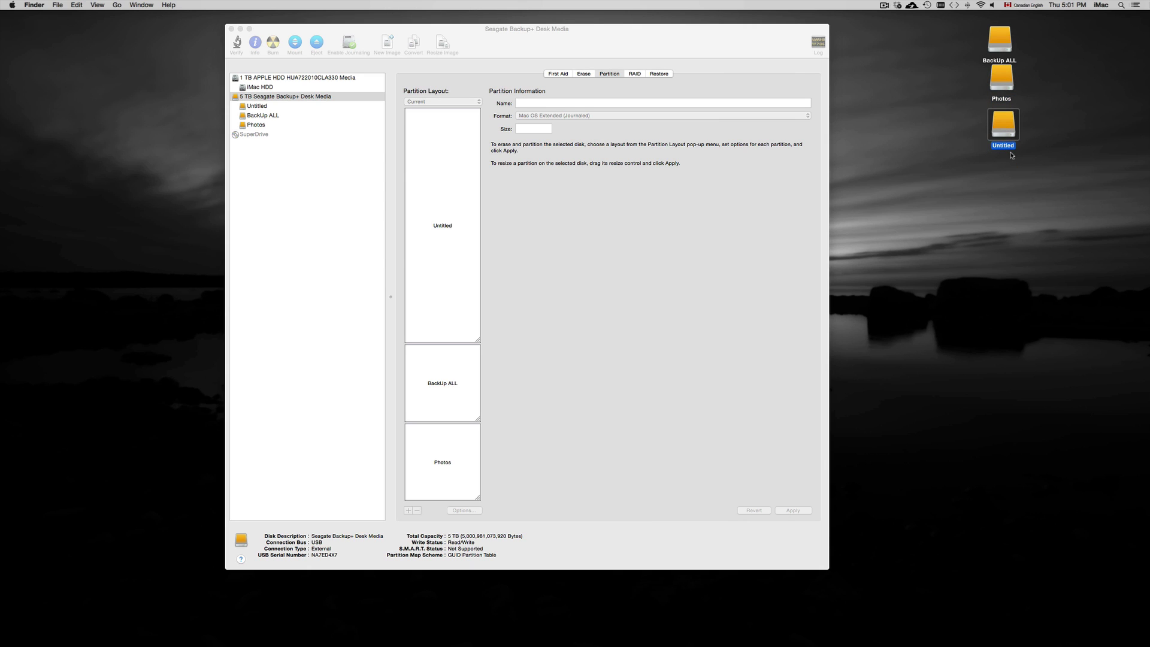
click(975, 162)
- Open System Preferences and close the Disk Utility window so that only the preferences remain on the desktop
click(926, 6)
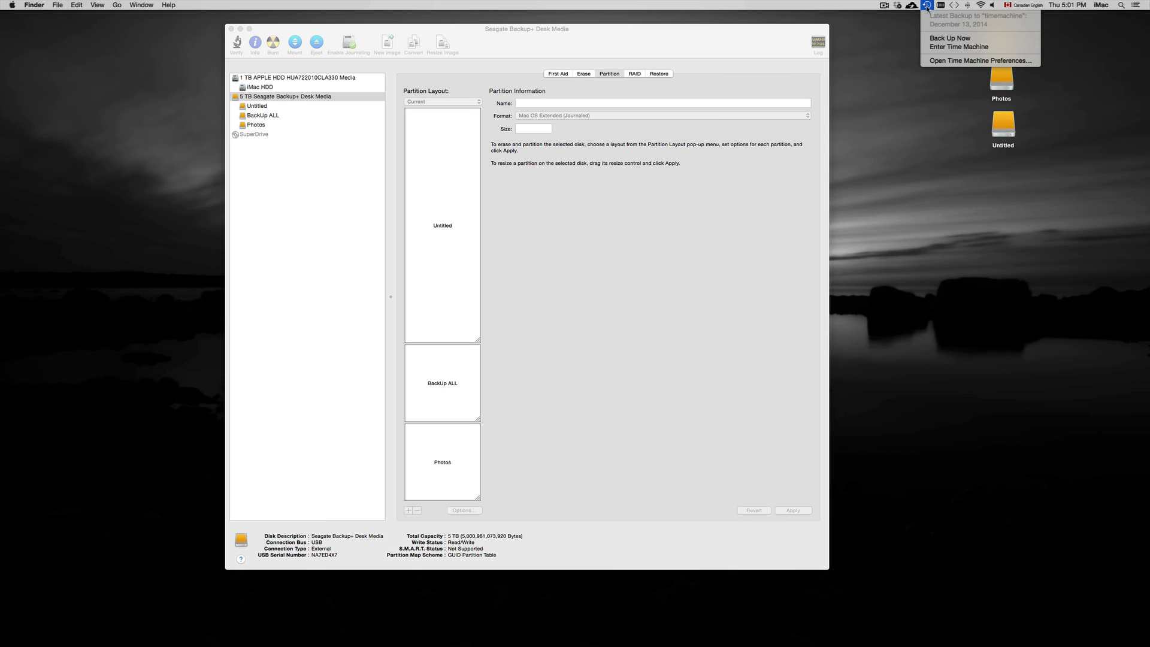
click(908, 67)
click(461, 640)
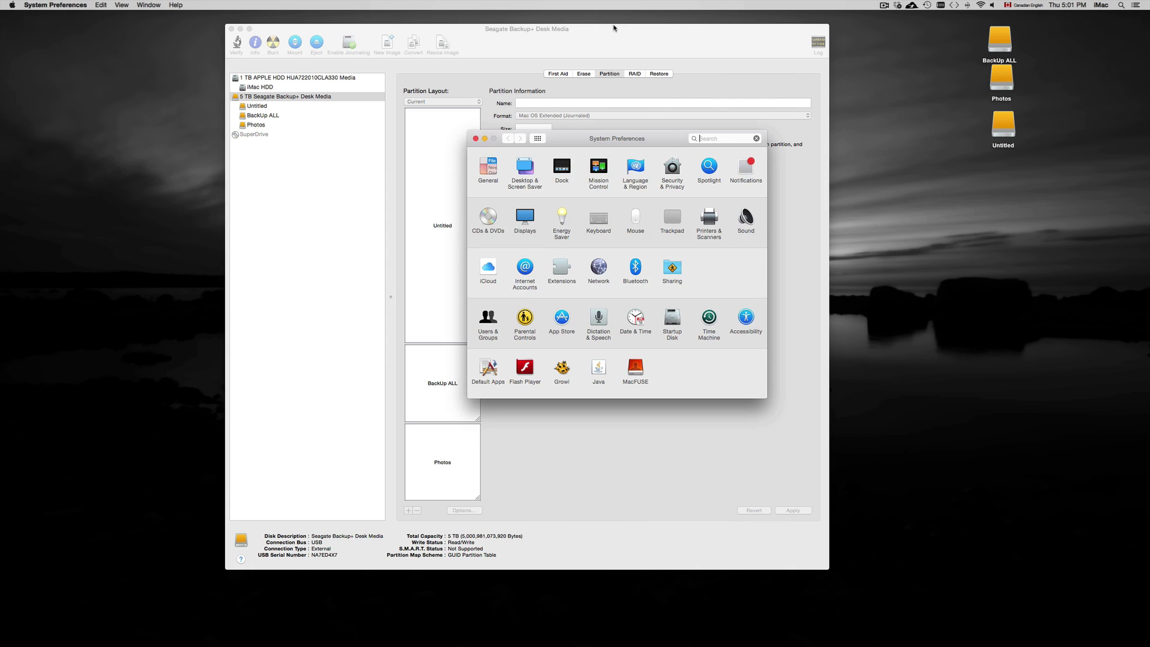
click(596, 43)
drag(595, 43, 539, 43)
click(664, 142)
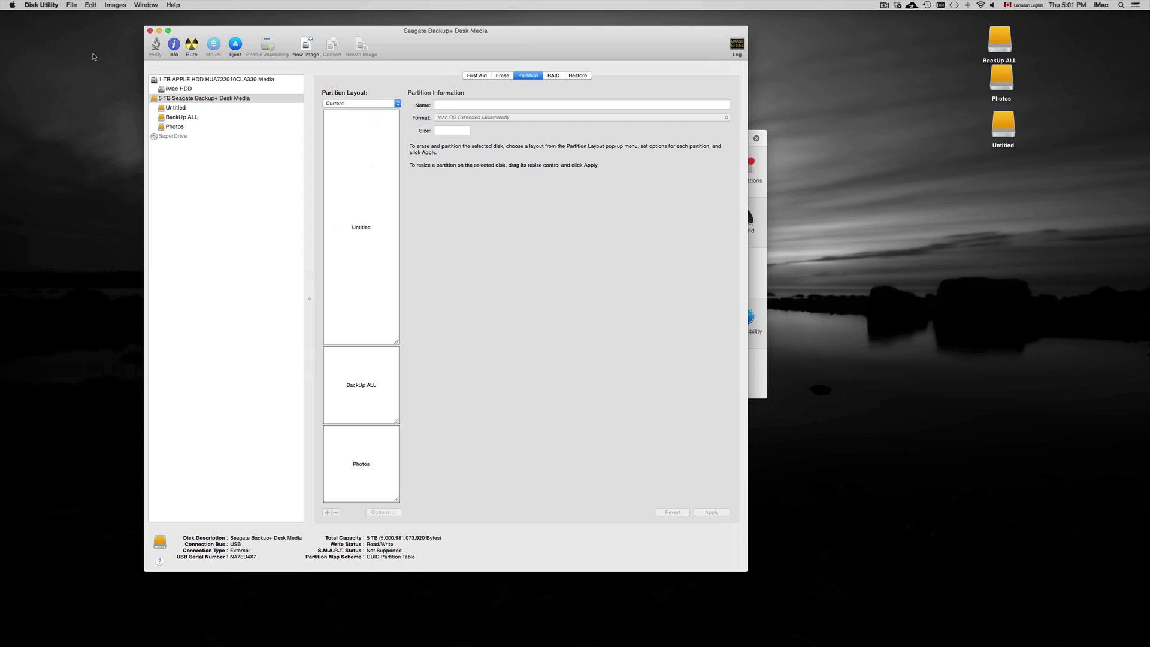
click(149, 31)
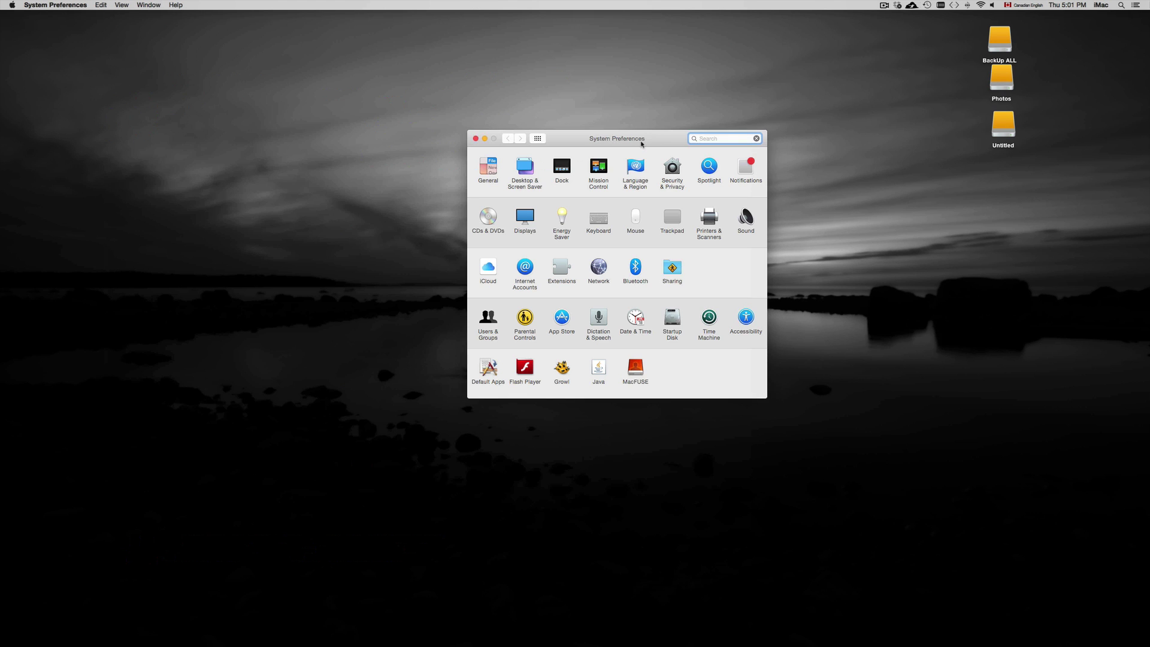
- Open the Time Machine preferences and look through the list of configured backup disks
drag(657, 141, 668, 114)
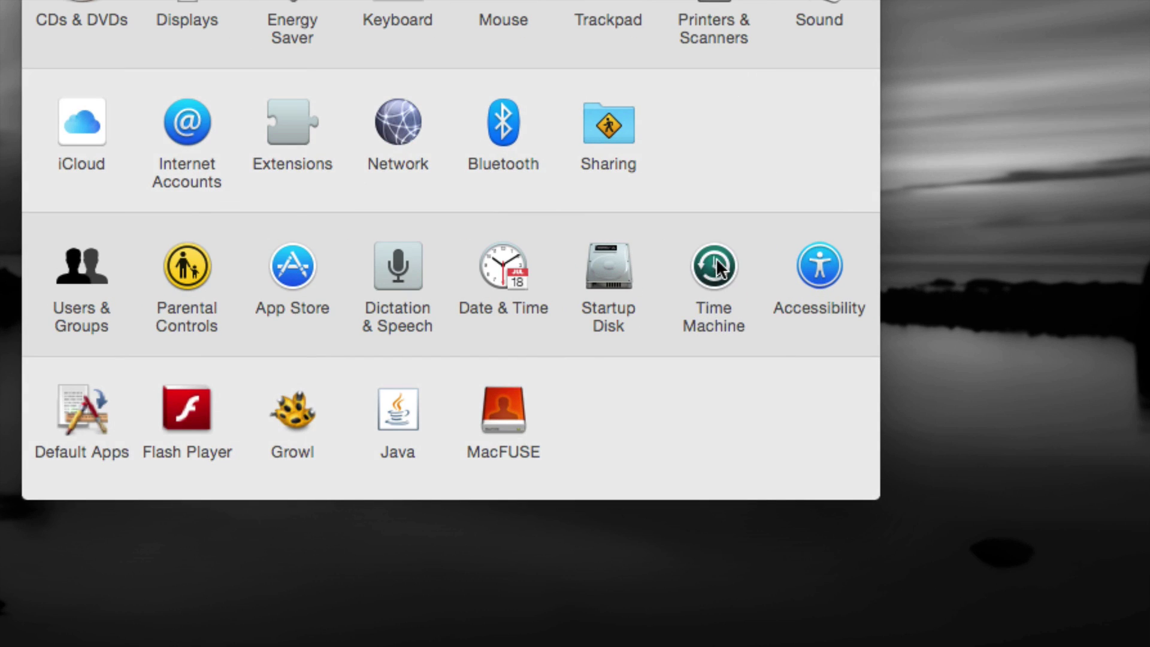
click(716, 263)
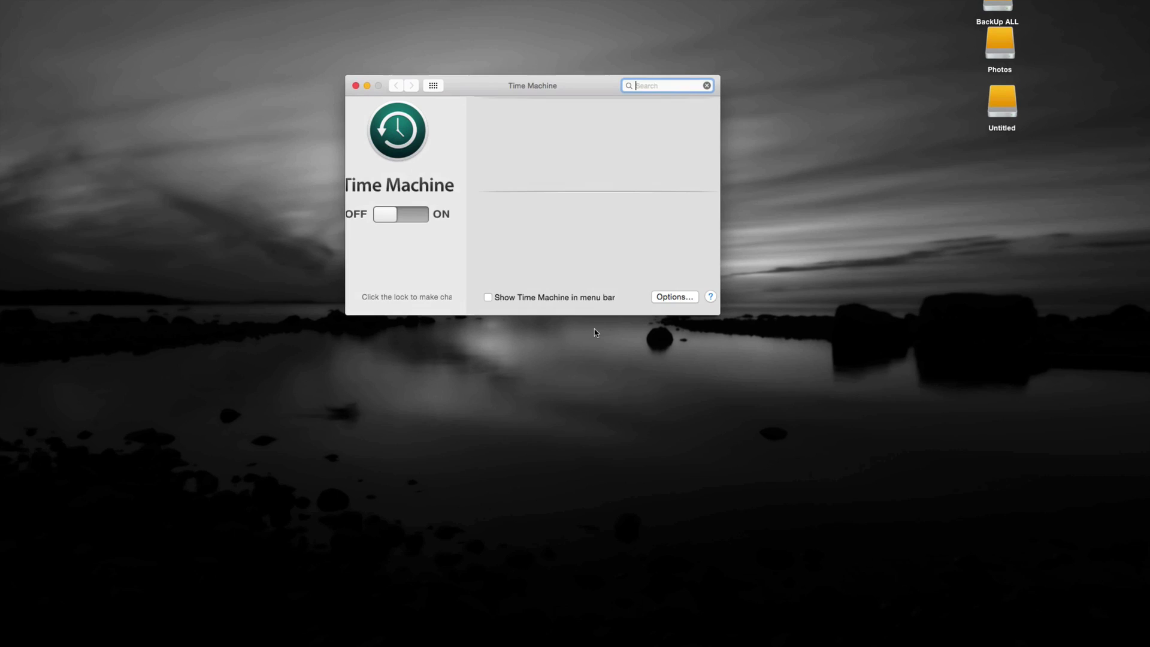
scroll(627, 200, down, 3)
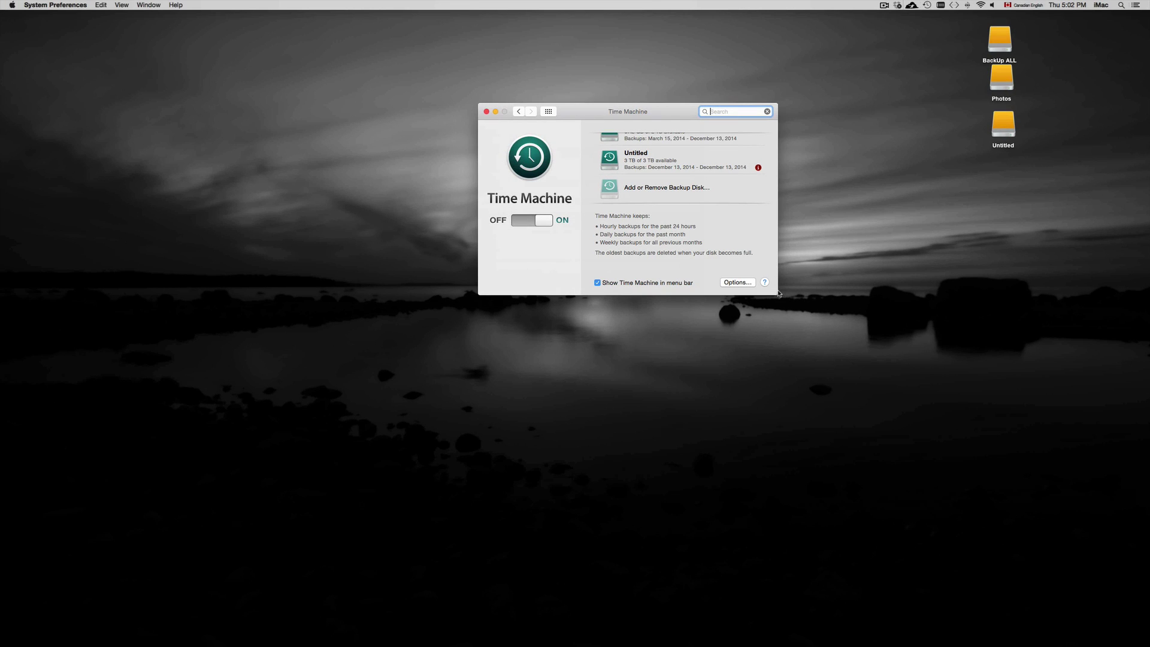
key(Escape)
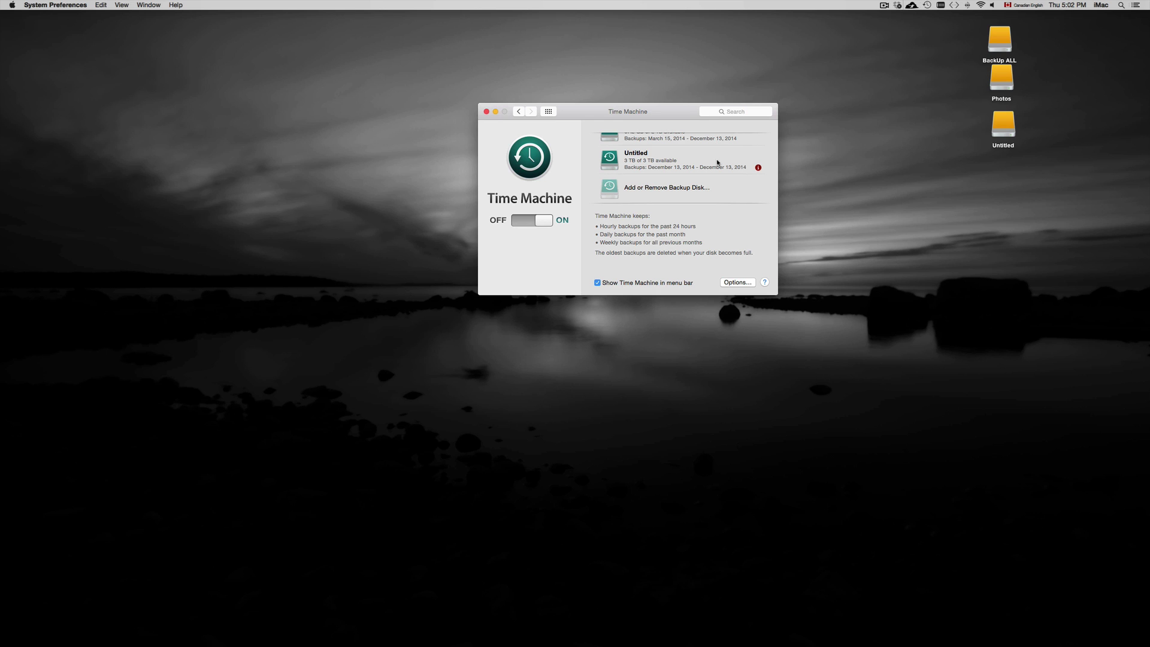
scroll(717, 162, up, 5)
scroll(716, 160, down, 3)
scroll(716, 160, up, 3)
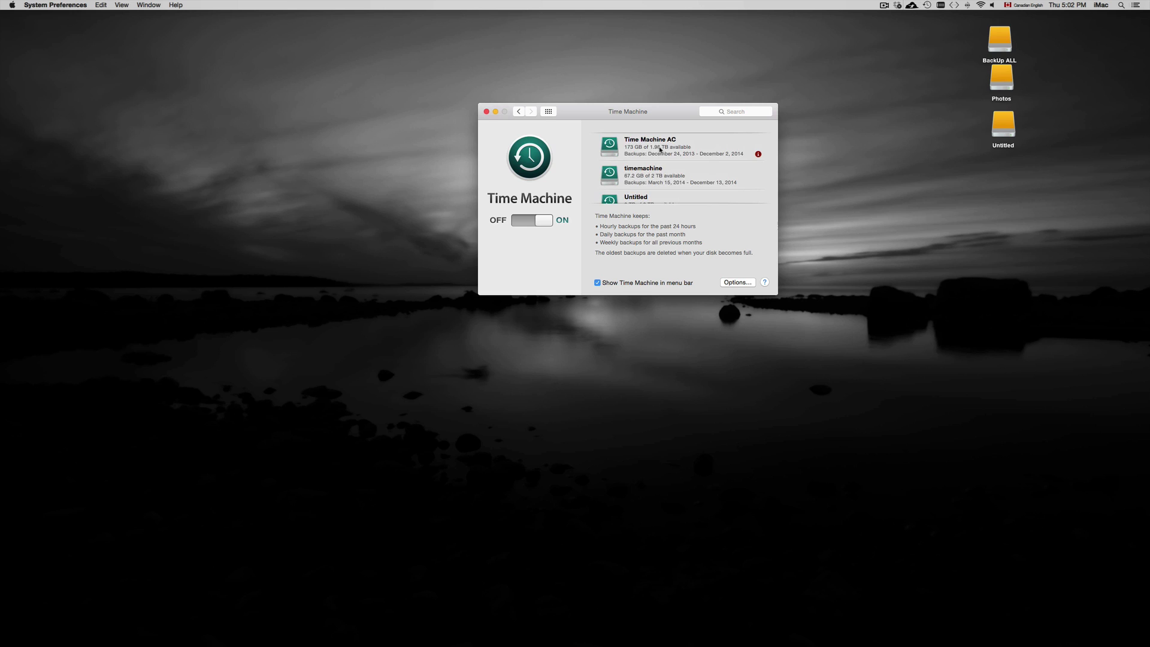
scroll(683, 167, down, 2)
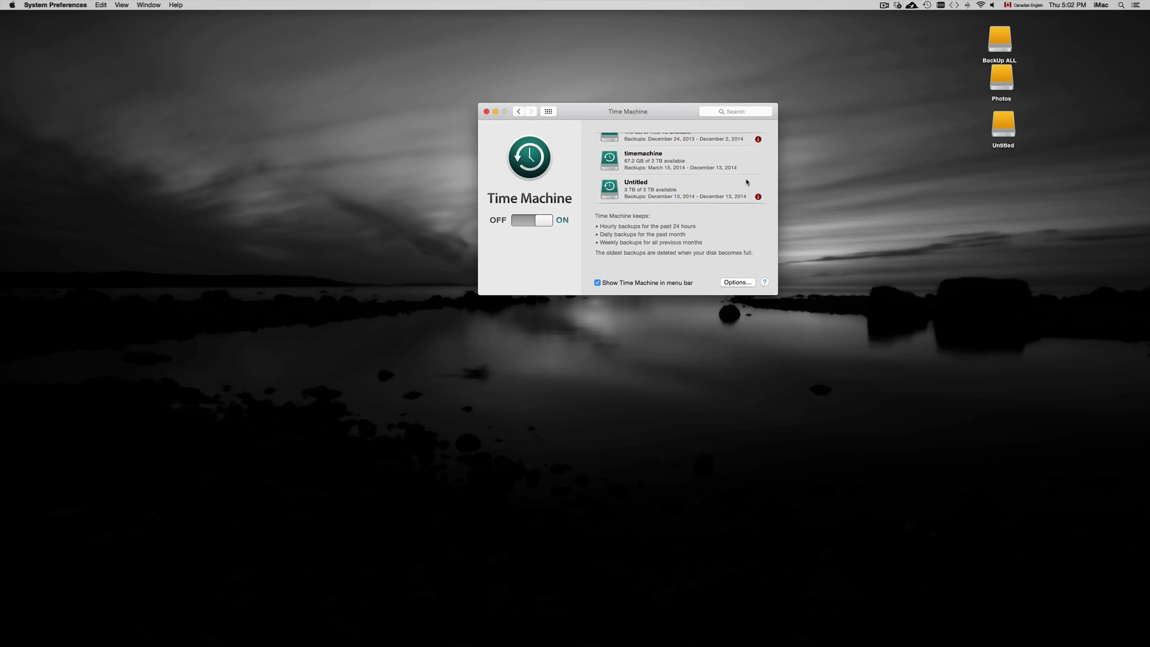
- Move the Untitled drive icon on the desktop below and apart from the BackUp ALL and Photos icons
drag(1004, 127, 967, 124)
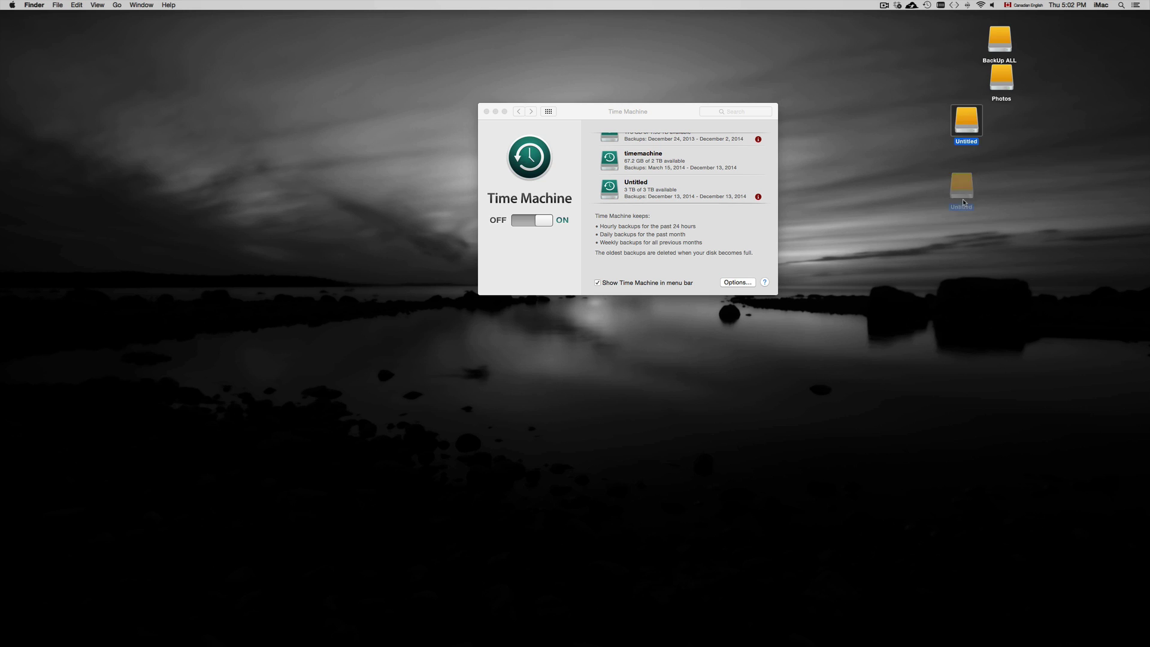
drag(962, 199, 962, 200)
click(1019, 190)
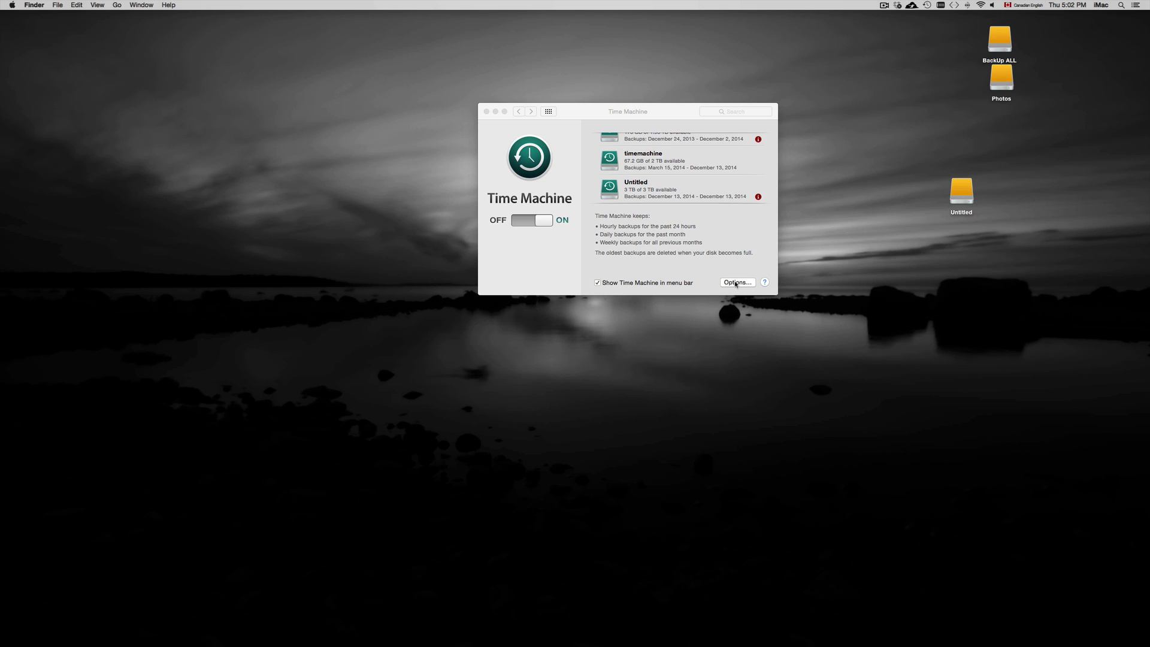
- Check which items Time Machine excludes from backups in its options and leave them without saving
drag(671, 127, 636, 115)
click(702, 271)
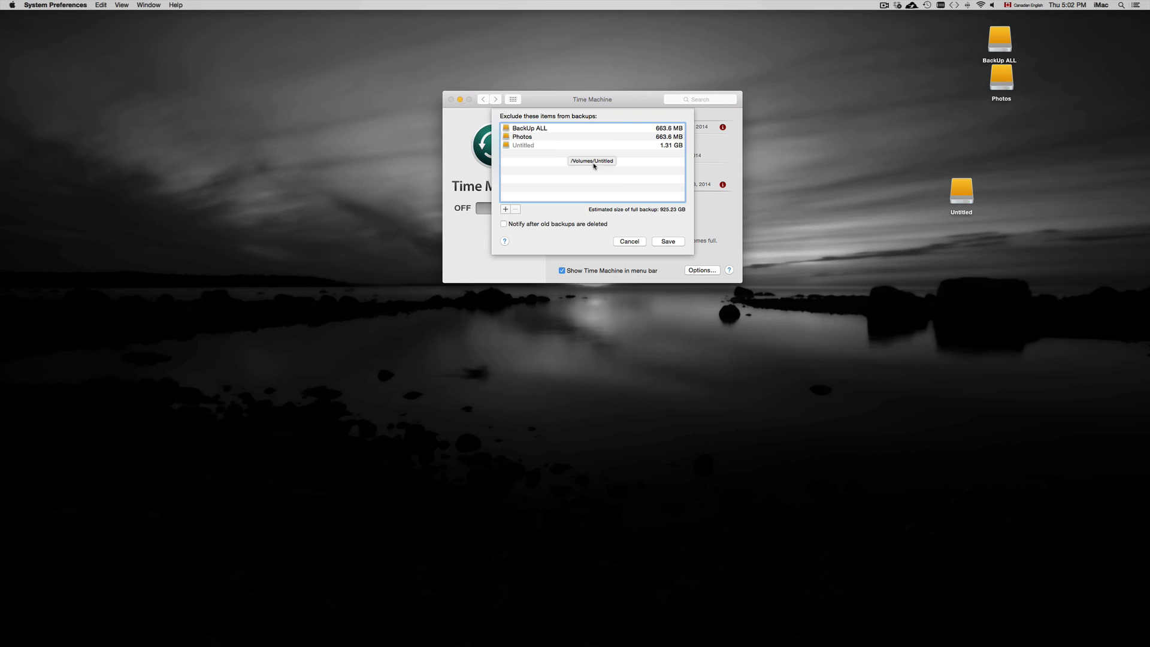
click(629, 242)
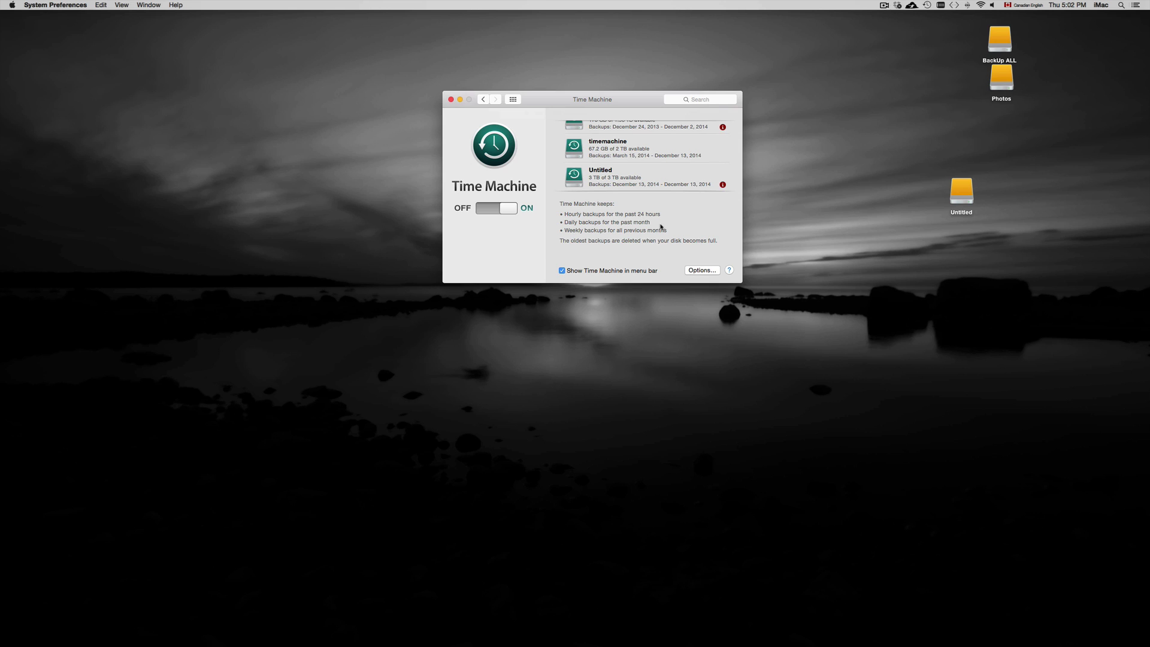
- Examine the disks available for Time Machine, highlight the 3 TB Untitled volume and leave the list without using it
scroll(664, 149, down, 3)
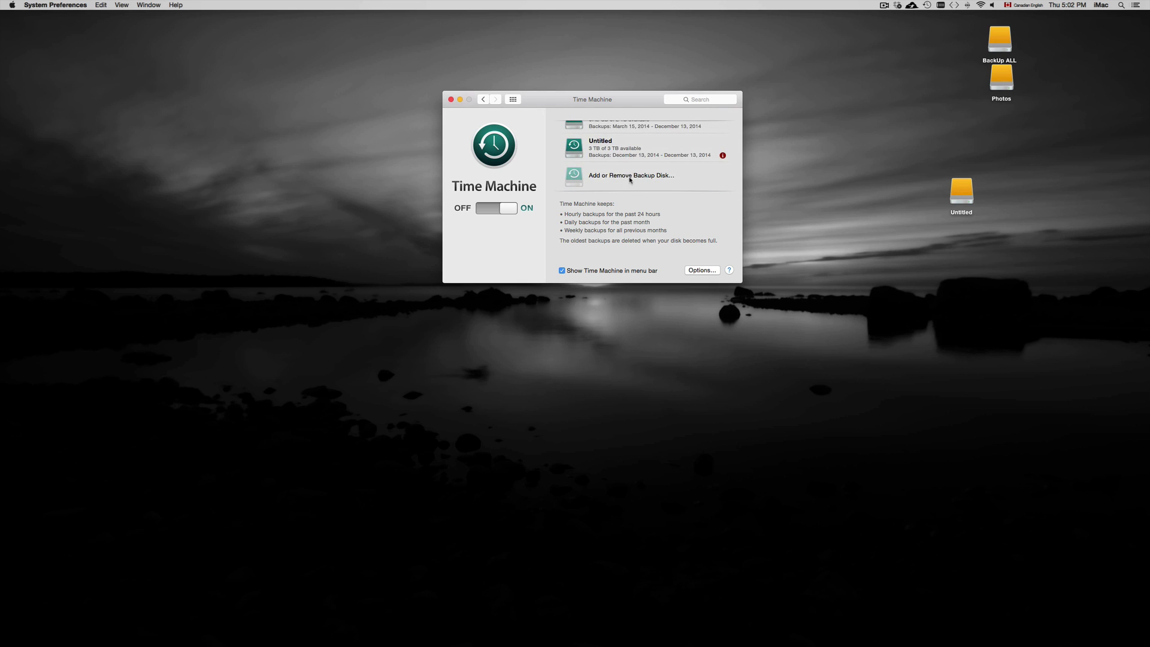
click(603, 179)
scroll(610, 204, down, 3)
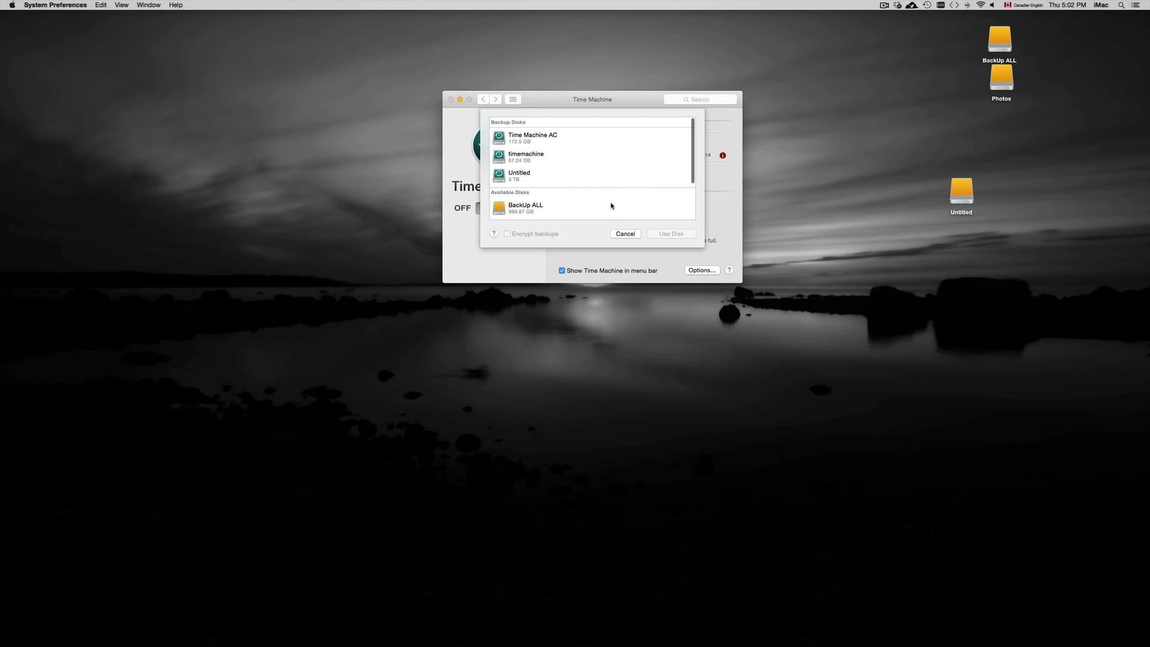
scroll(610, 206, down, 2)
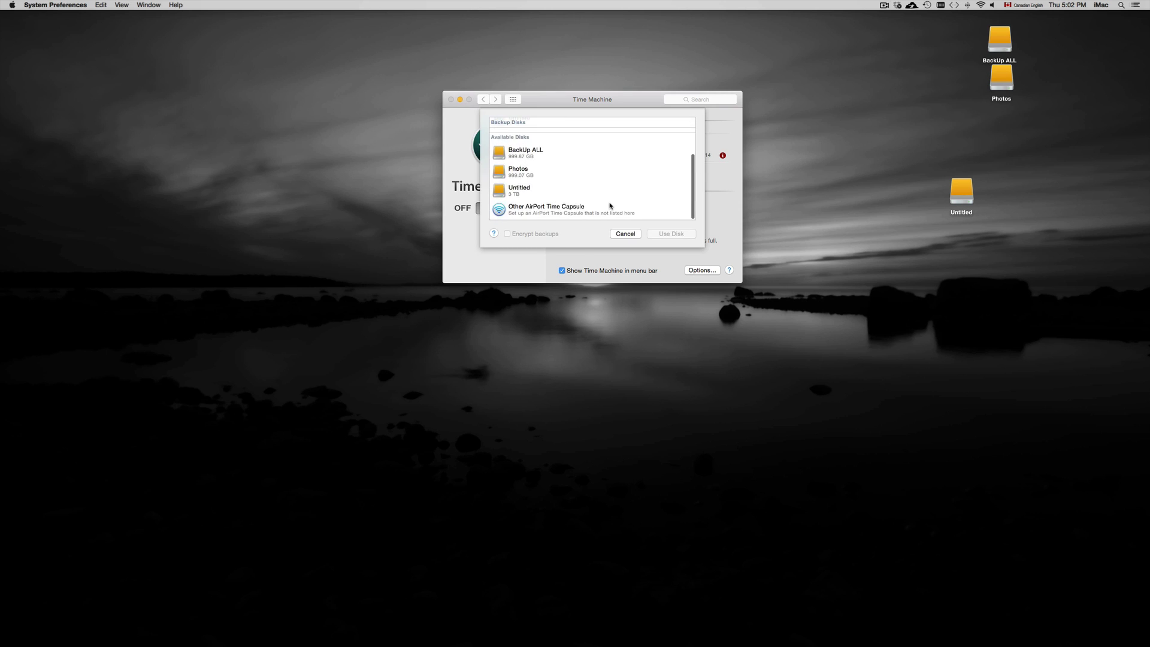
click(518, 191)
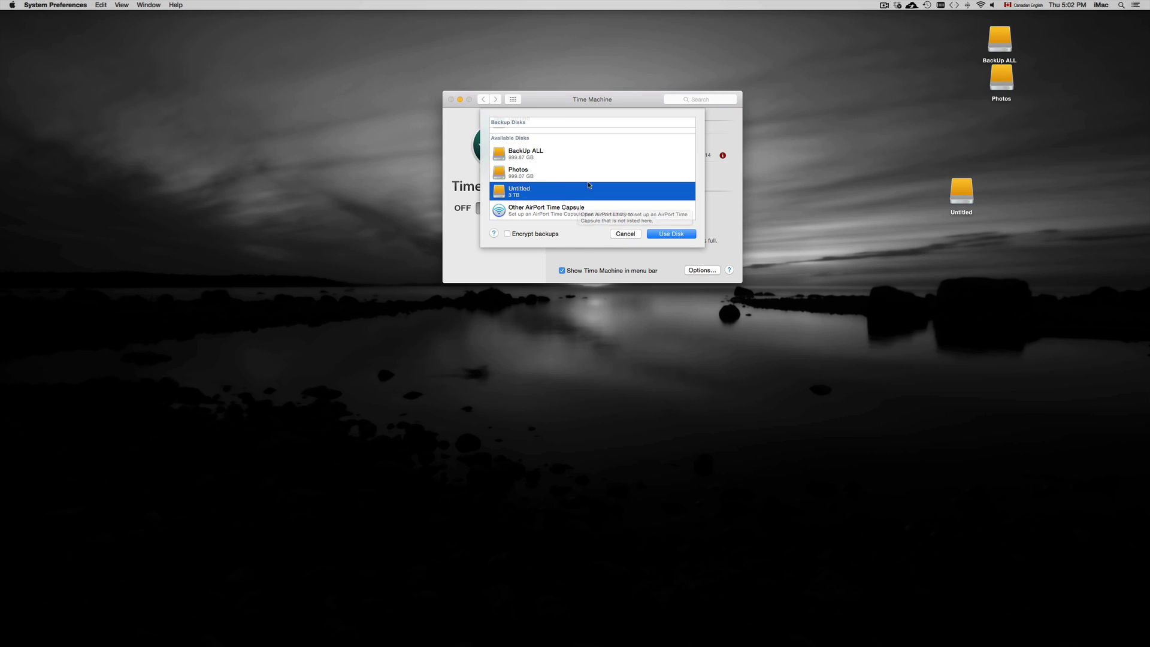
click(625, 235)
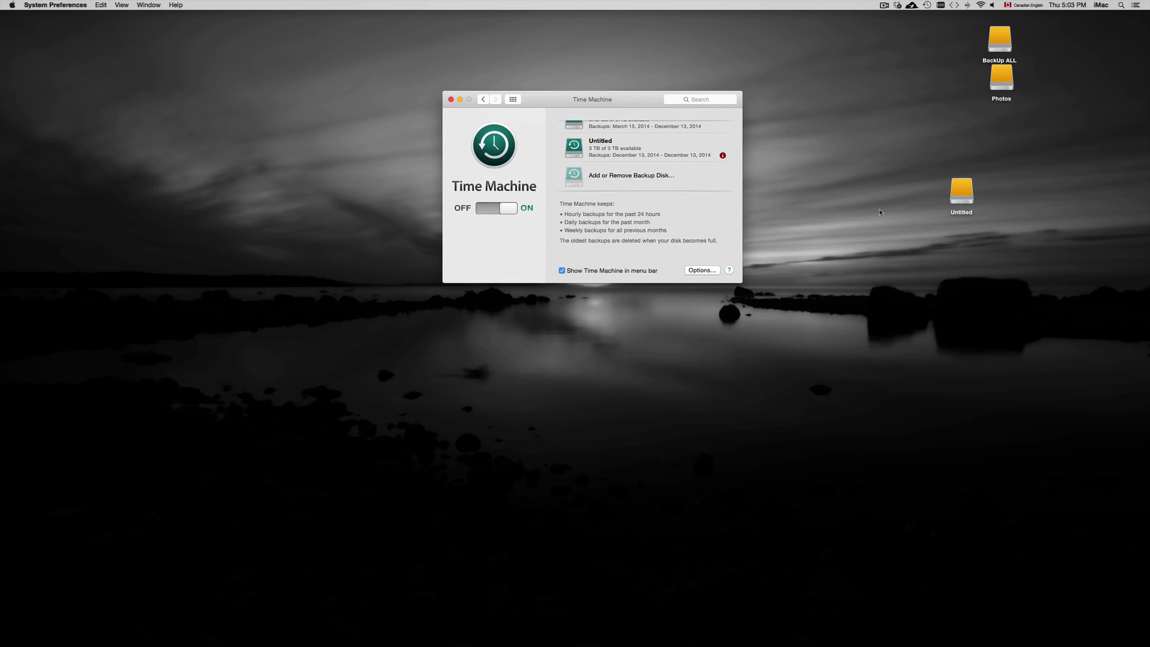
- Rename the Untitled drive on the desktop as TimeMachine
click(961, 212)
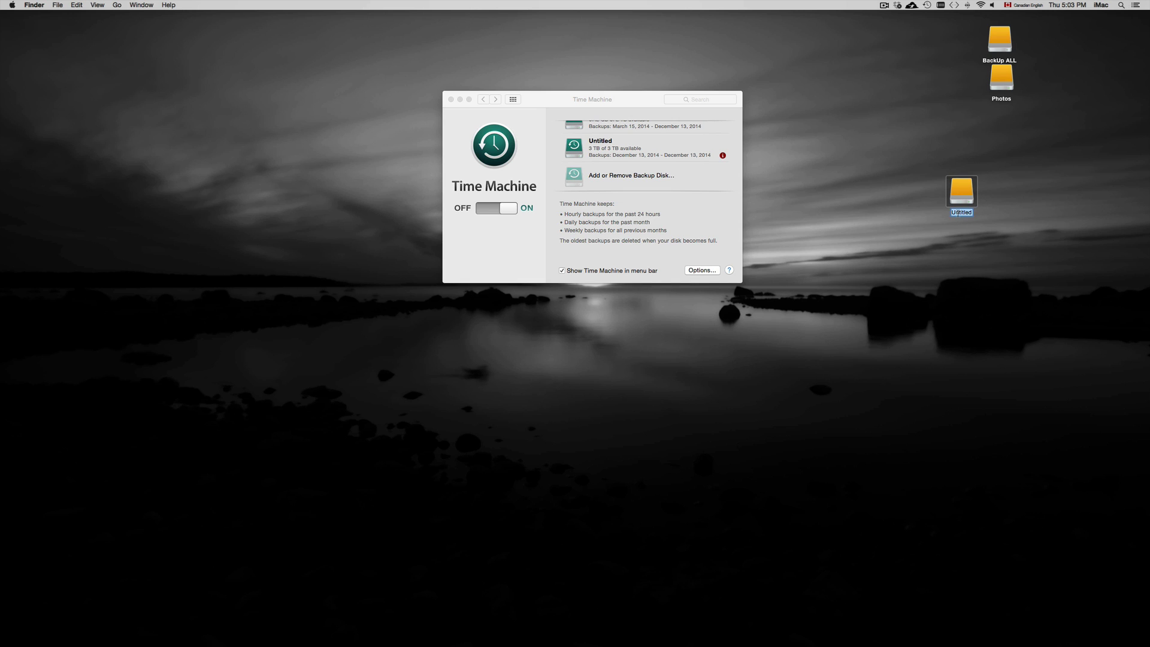
key(BackSpace)
text(TimeMachine)
click(975, 245)
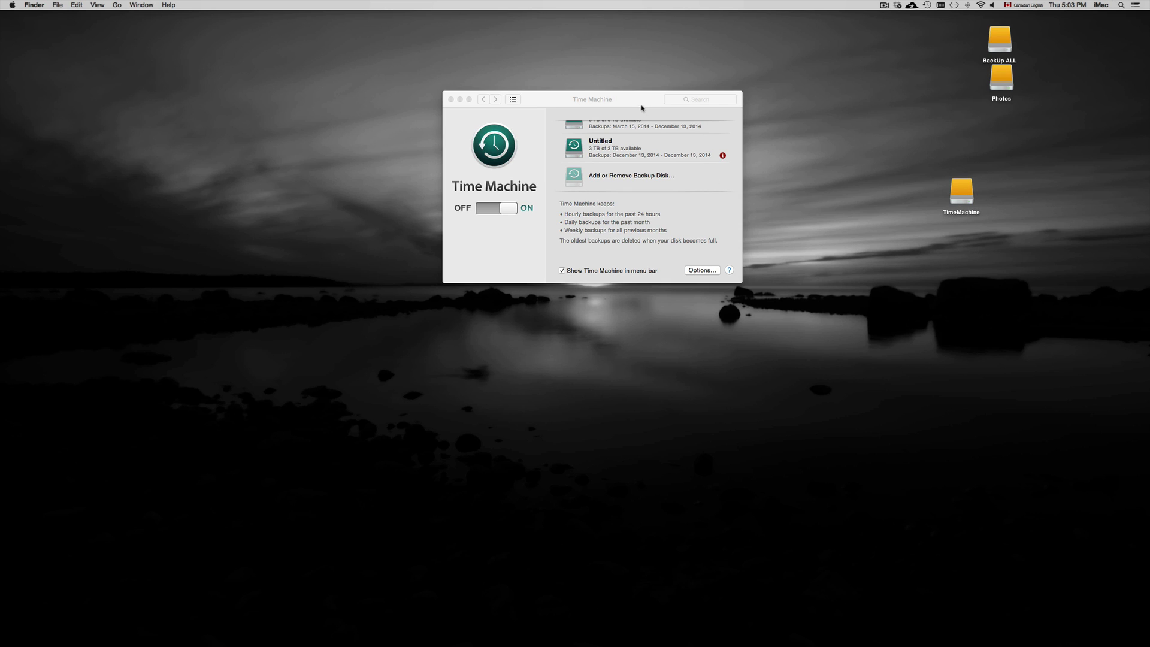
- Show how to choose the renamed TimeMachine volume among the available backup disks, cancel the selection and reposition the preferences window
scroll(655, 183, up, 3)
scroll(641, 173, down, 3)
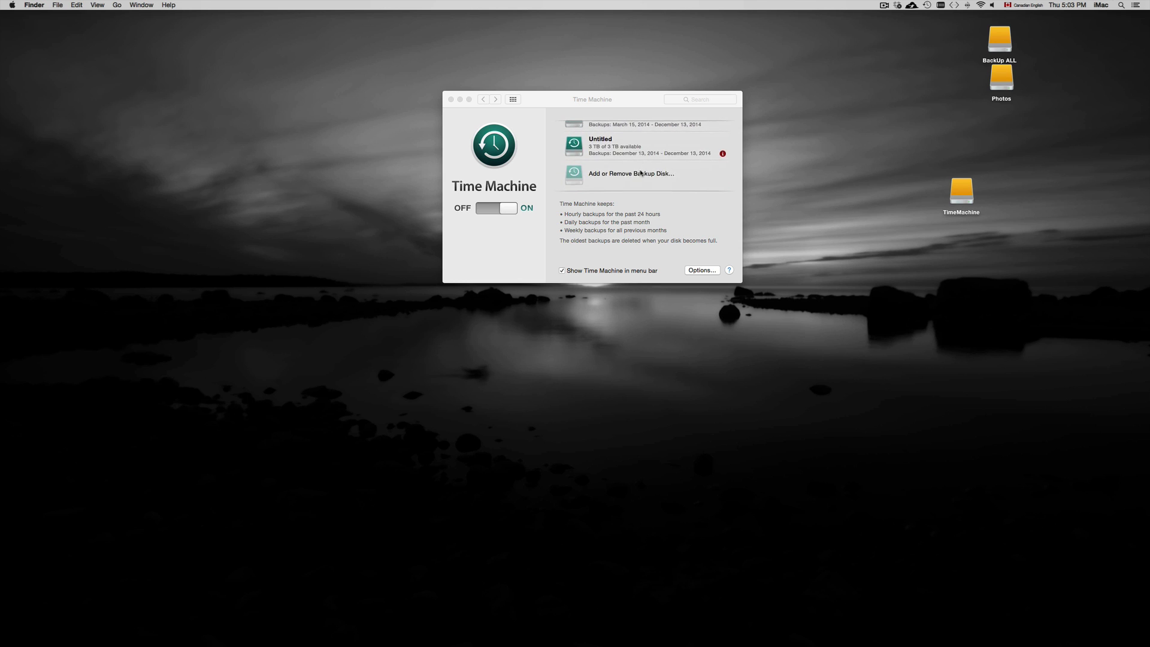
click(625, 177)
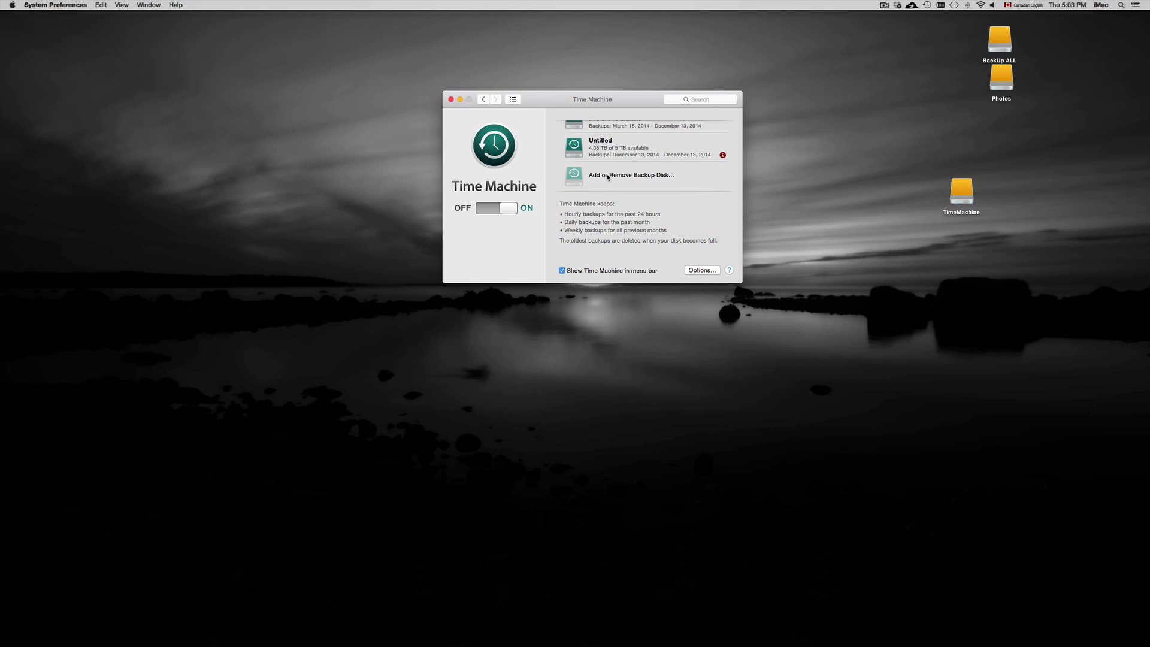
click(607, 175)
scroll(591, 180, down, 2)
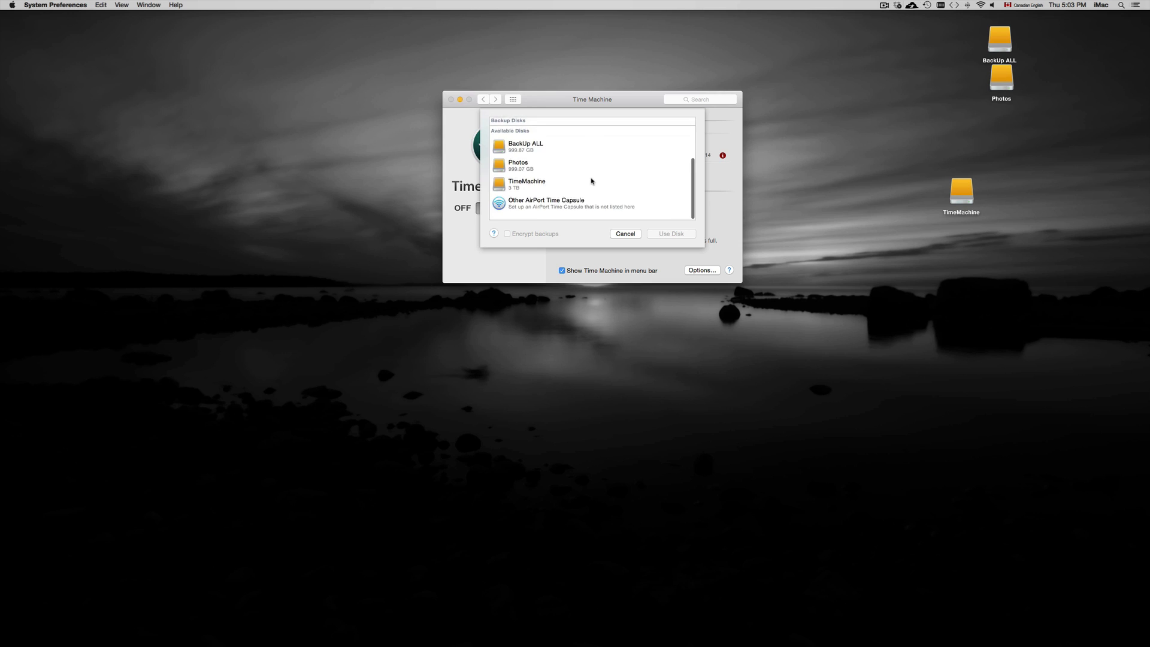
click(536, 195)
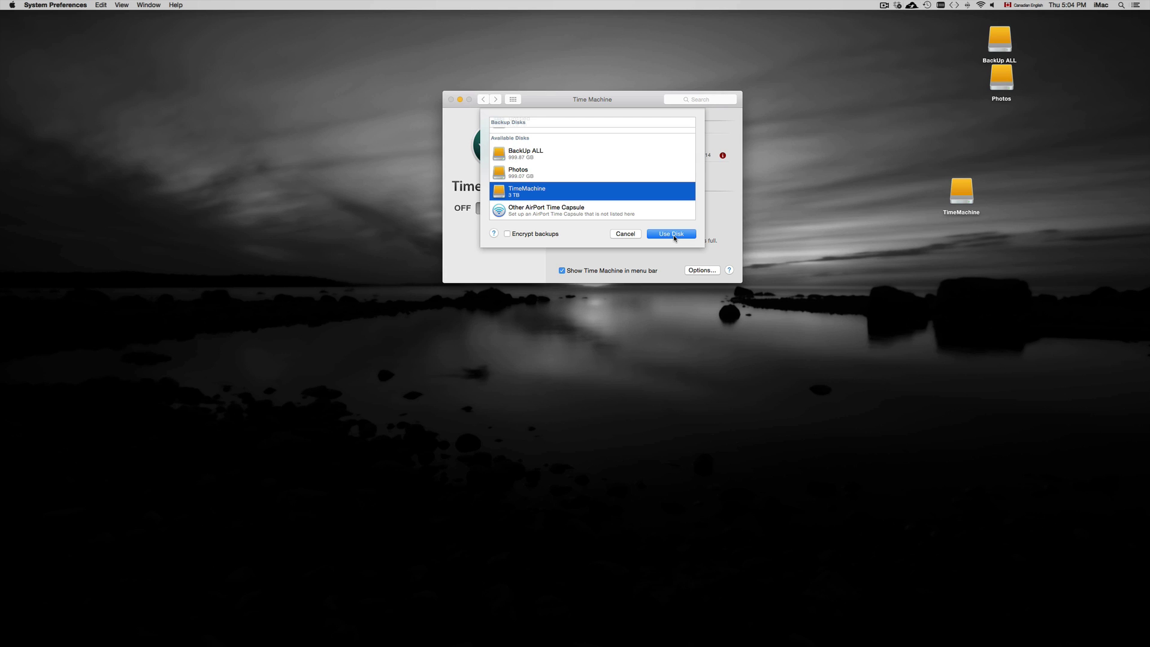
click(624, 234)
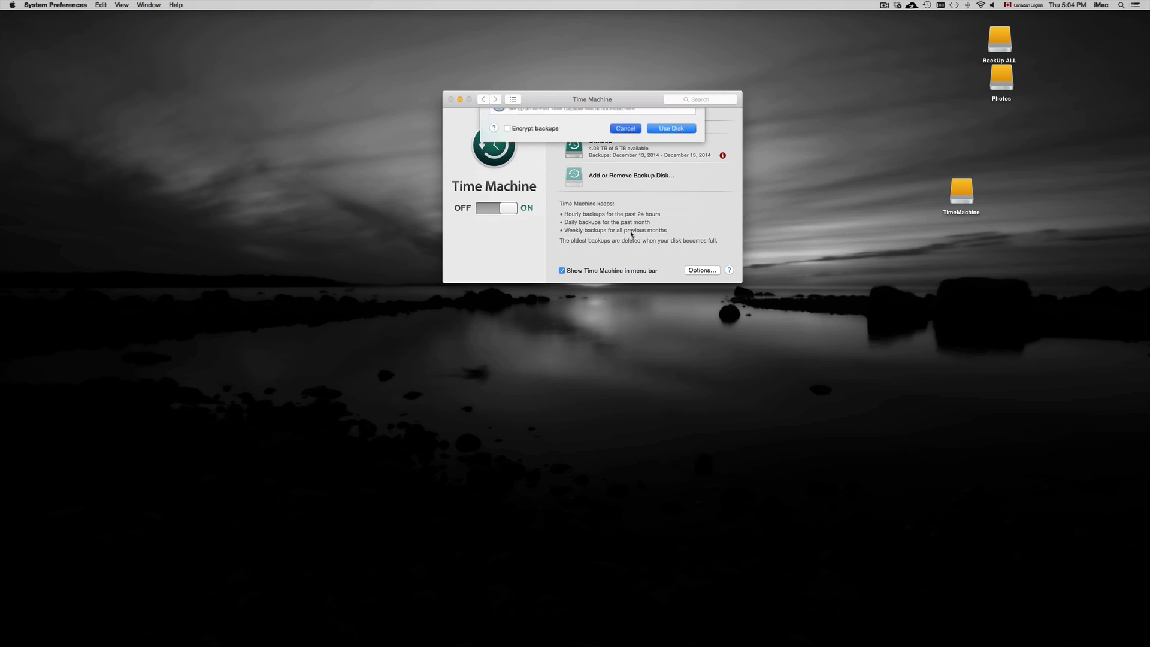
drag(561, 103, 558, 88)
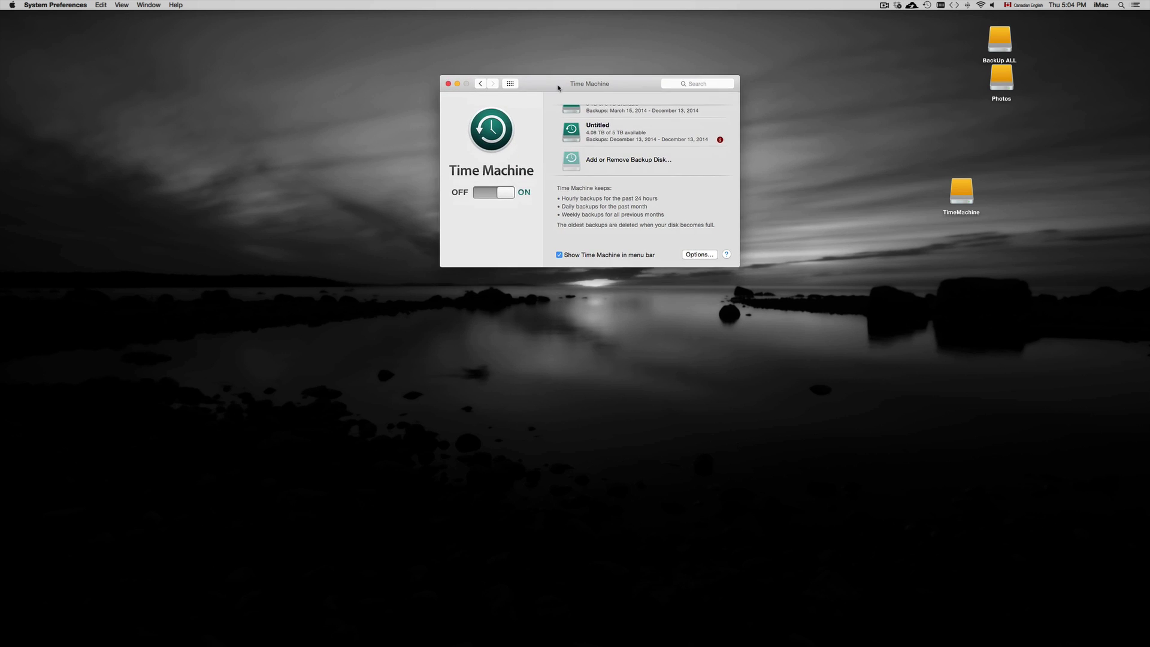